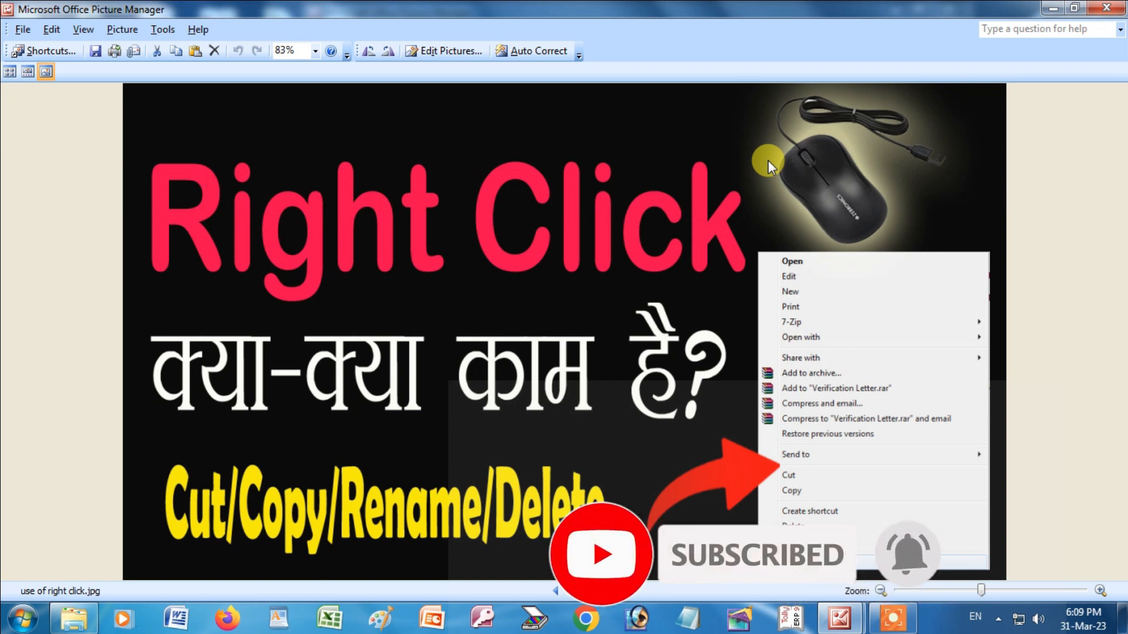
Leave Picture Manager and bring up the Tutorial folder window from the taskbar.
{"action": "left_click", "coordinate": [74, 619]}
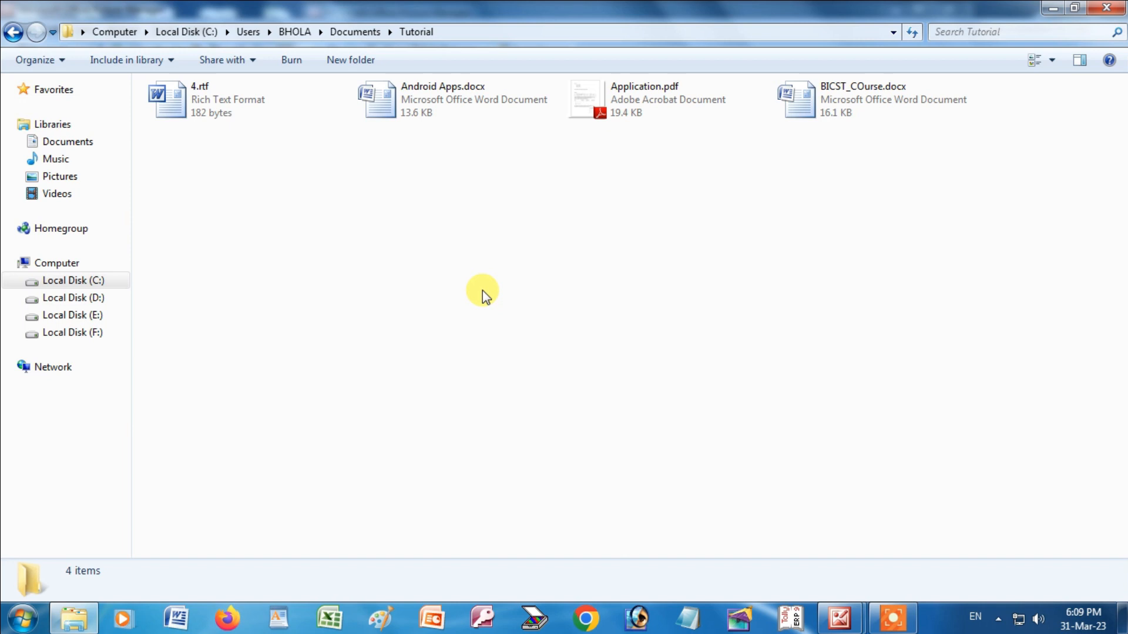
Select BICST_COurse.docx to see its details: Word document, 16.1 KB, 3 pages.
{"action": "left_click", "coordinate": [820, 101]}
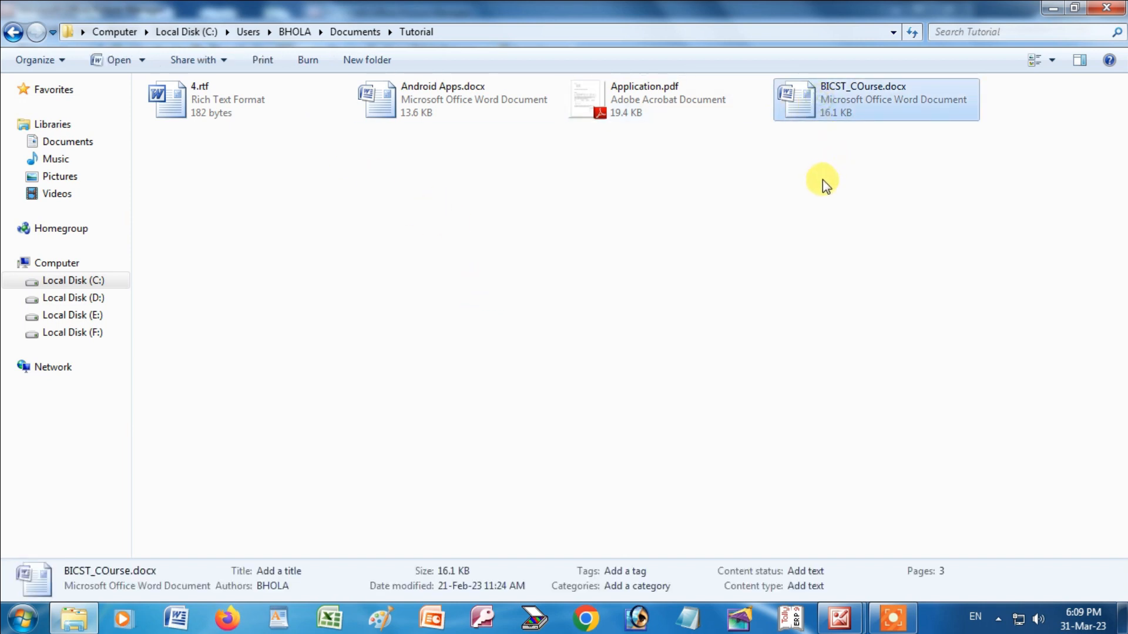
{"action": "left_click", "coordinate": [844, 156]}
{"action": "left_click", "coordinate": [830, 107]}
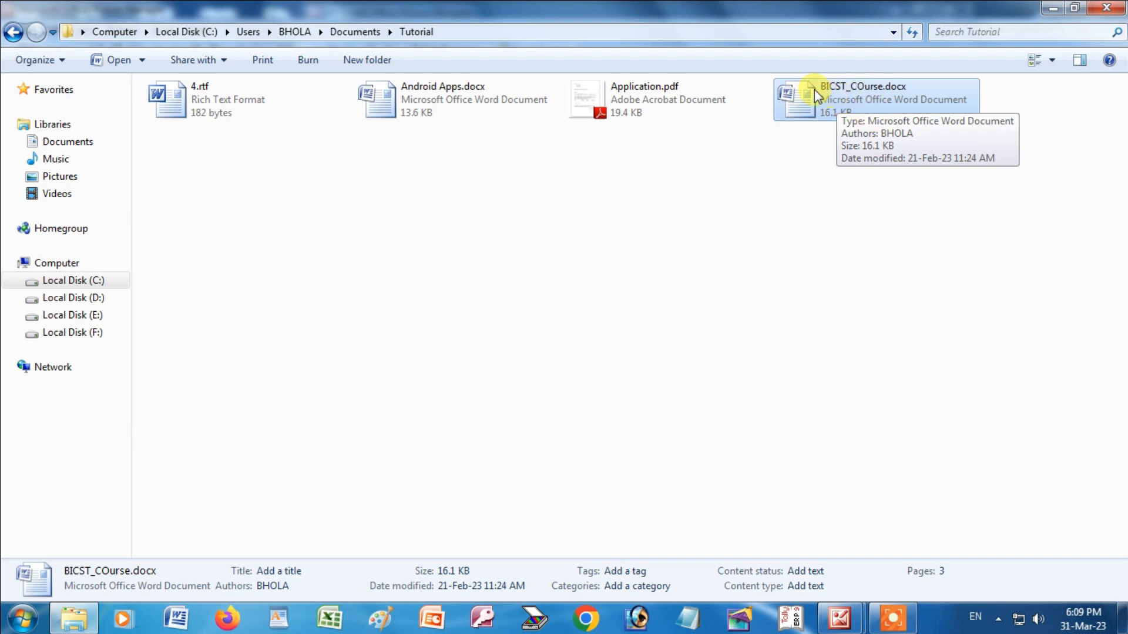
{"action": "right_click", "coordinate": [855, 97]}
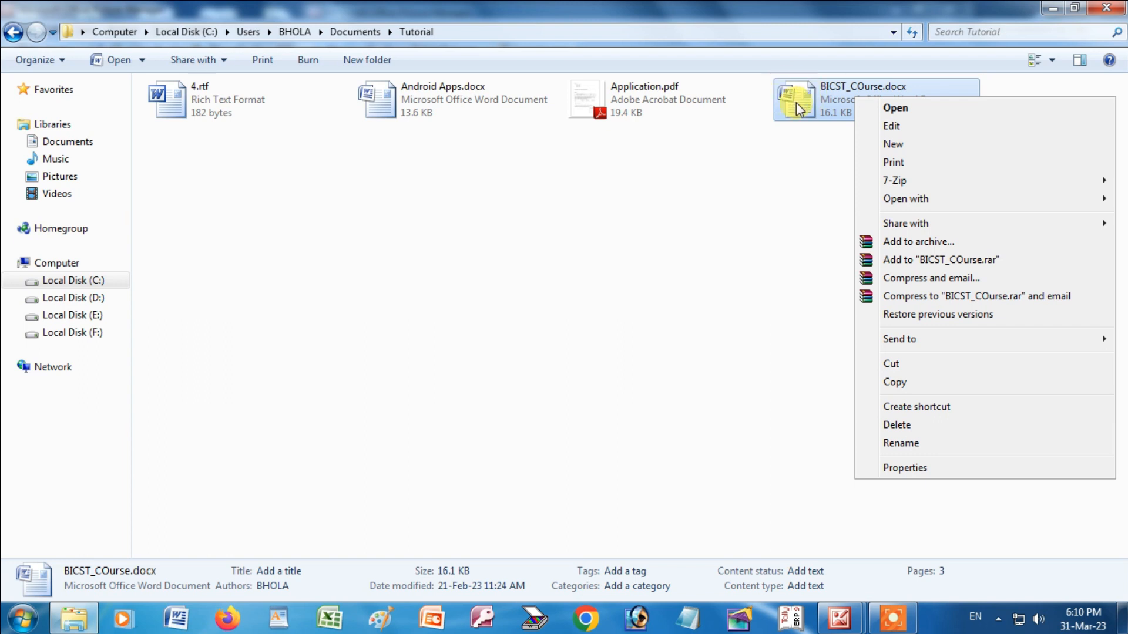
{"action": "left_click", "coordinate": [894, 107]}
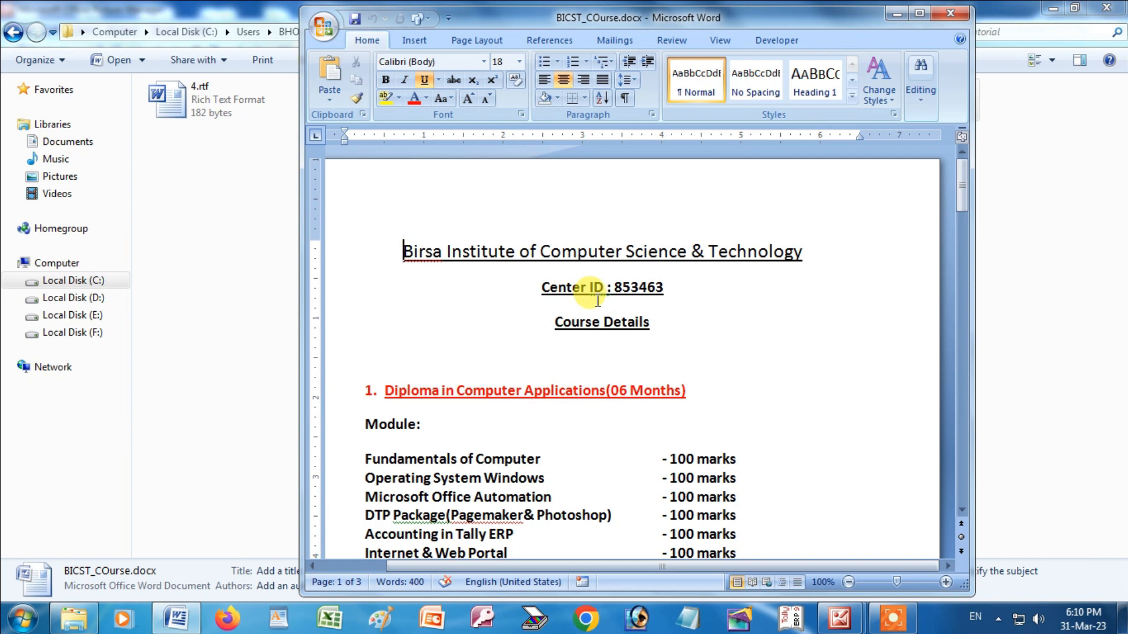
{"action": "scroll", "coordinate": [588, 294], "scroll_direction": "down", "scroll_amount": 5}
{"action": "scroll", "coordinate": [600, 288], "scroll_direction": "up", "scroll_amount": 4}
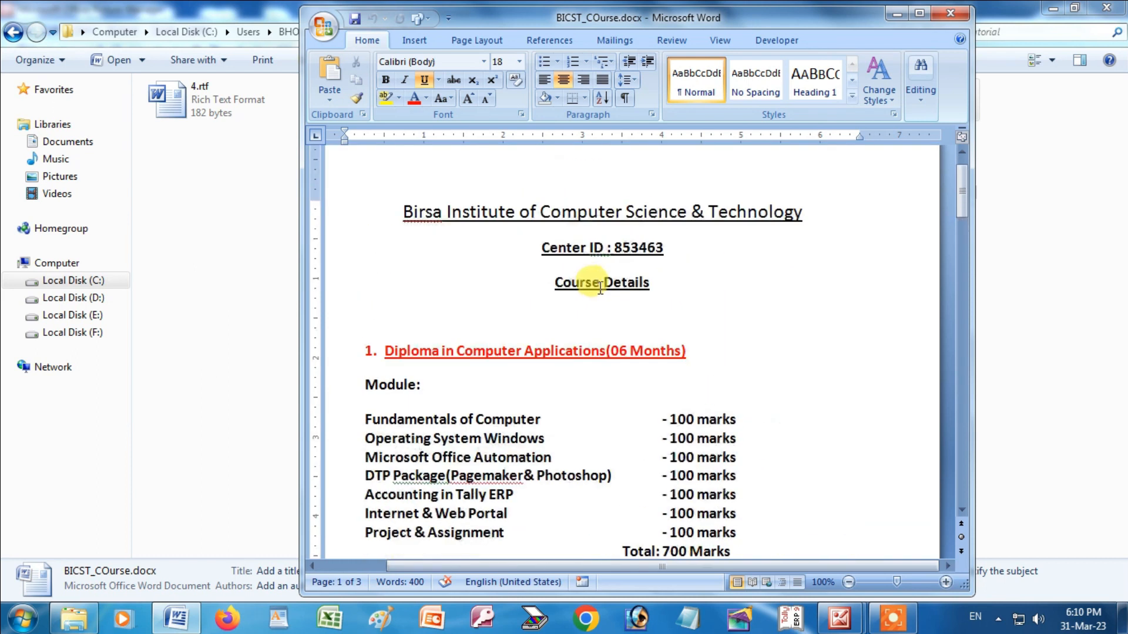
{"action": "scroll", "coordinate": [650, 255], "scroll_direction": "down", "scroll_amount": 4}
{"action": "scroll", "coordinate": [650, 258], "scroll_direction": "up", "scroll_amount": 3}
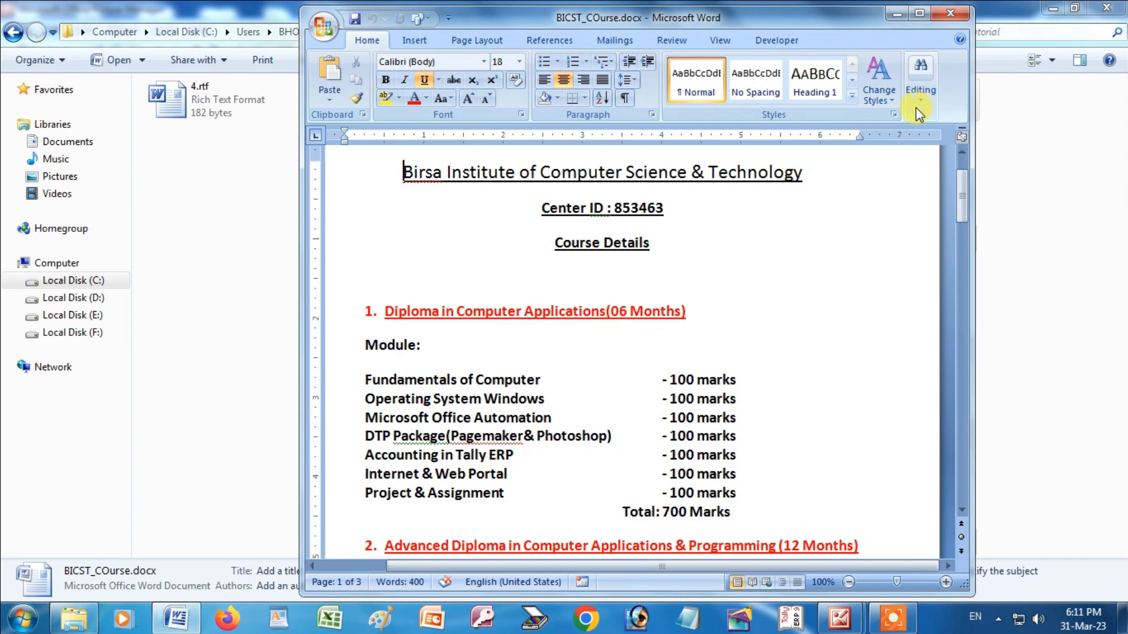
{"action": "left_click", "coordinate": [948, 16]}
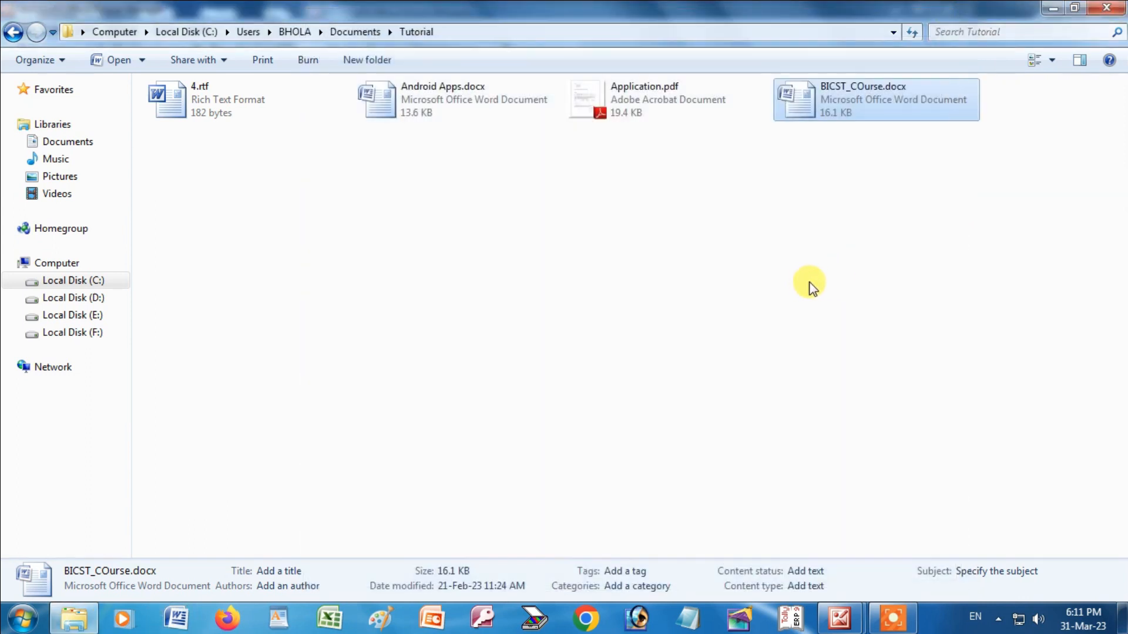
Open BICST_COurse.docx for editing in Word and colour the institute title line red.
{"action": "right_click", "coordinate": [823, 94]}
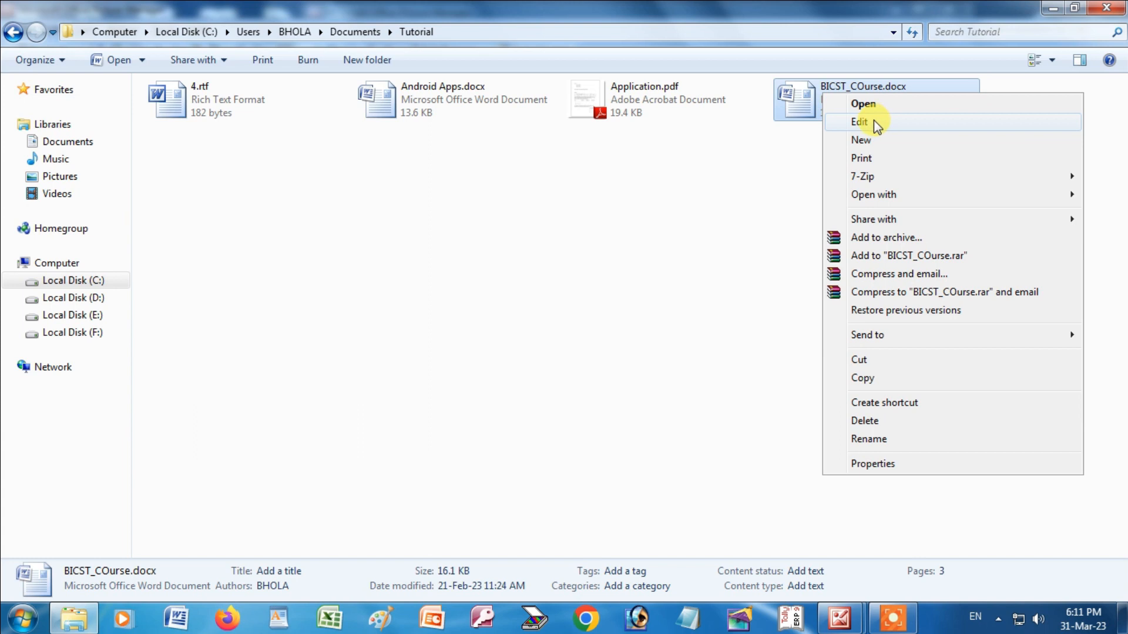
{"action": "left_click", "coordinate": [874, 121]}
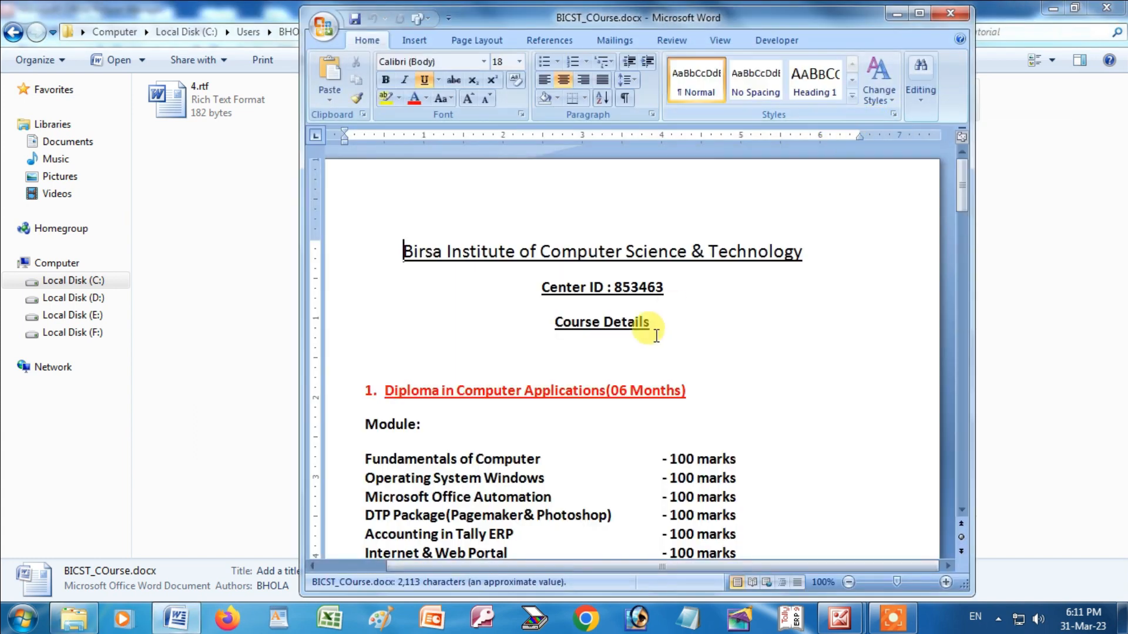
{"action": "left_click", "coordinate": [579, 254]}
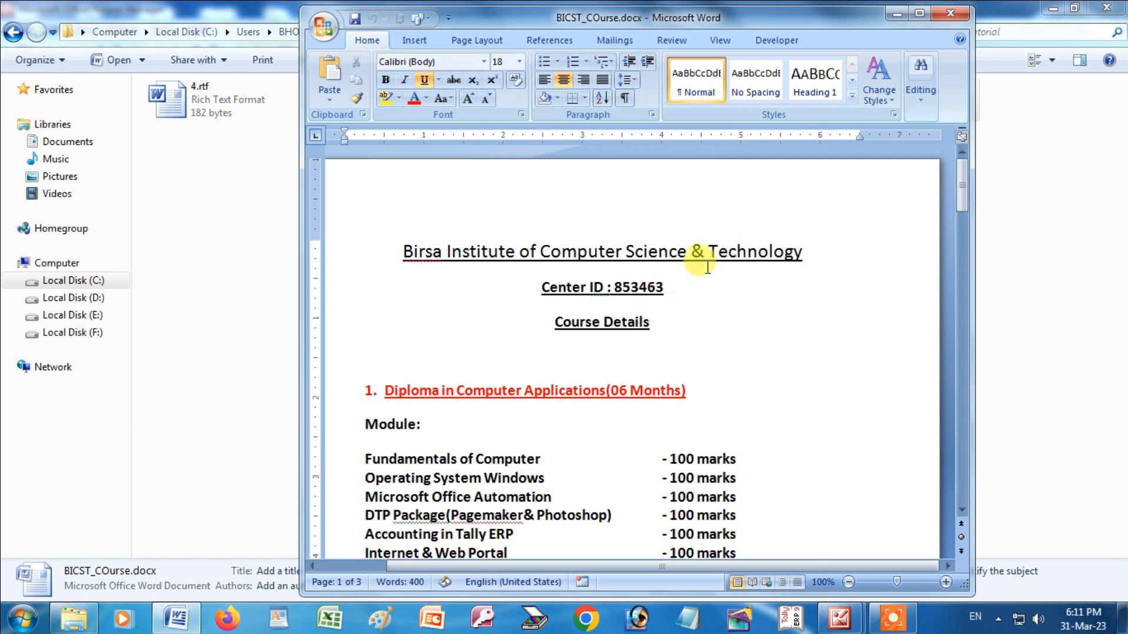
{"action": "left_click_drag", "start_coordinate": [404, 252], "coordinate": [799, 252]}
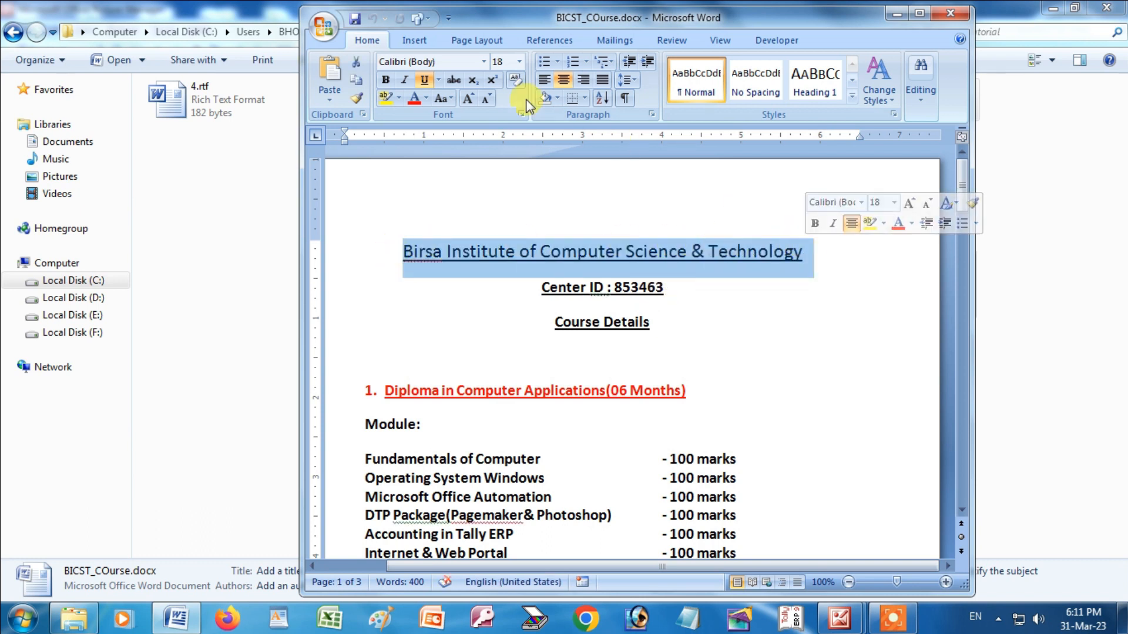
{"action": "left_click", "coordinate": [426, 99]}
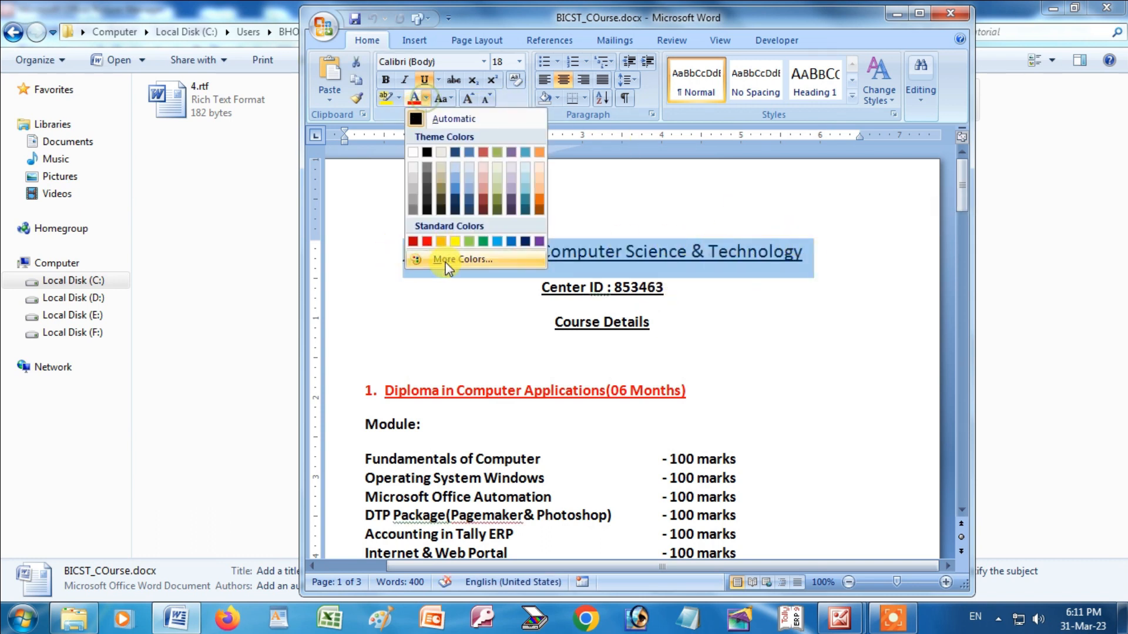
{"action": "left_click", "coordinate": [424, 240]}
Close Word without saving and bring up the course file's options again.
{"action": "left_click", "coordinate": [598, 260]}
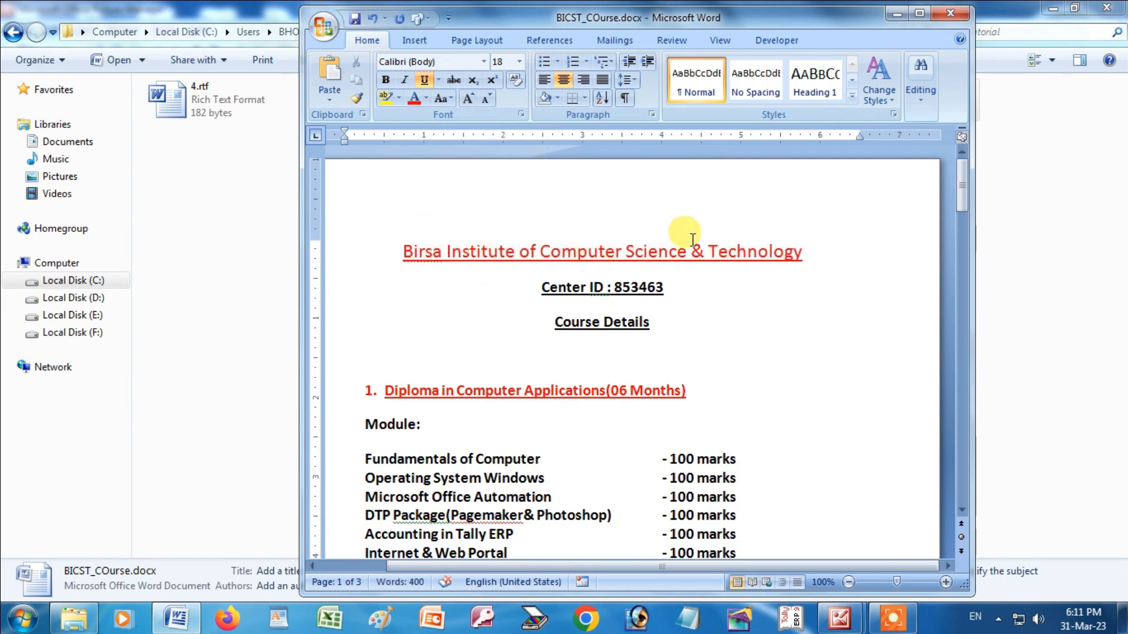
{"action": "left_click", "coordinate": [950, 13]}
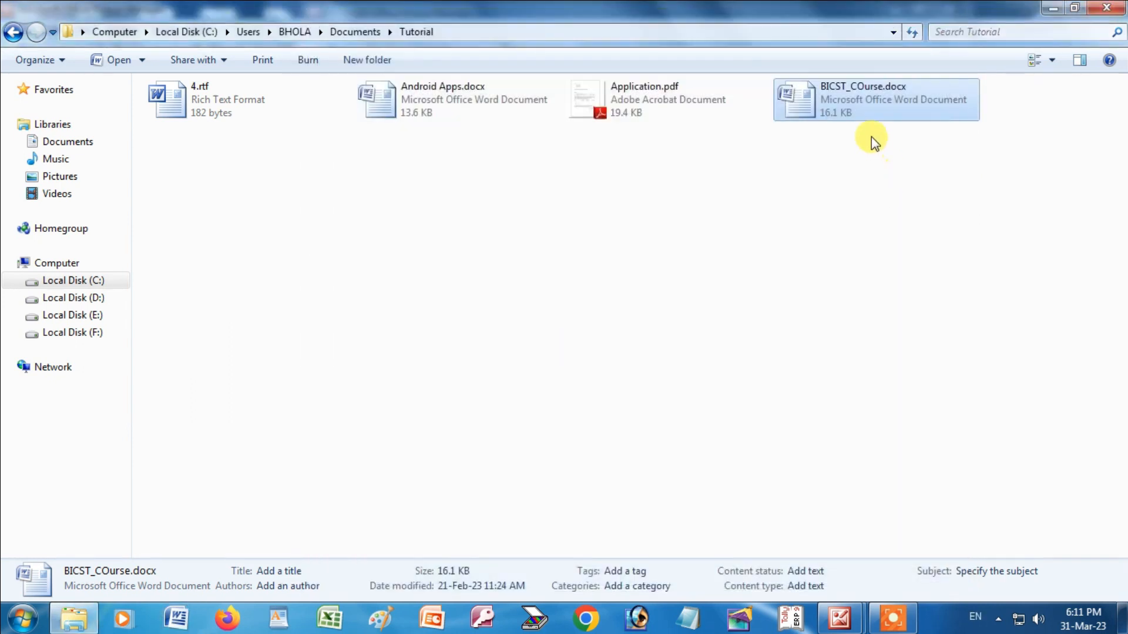
{"action": "right_click", "coordinate": [854, 99]}
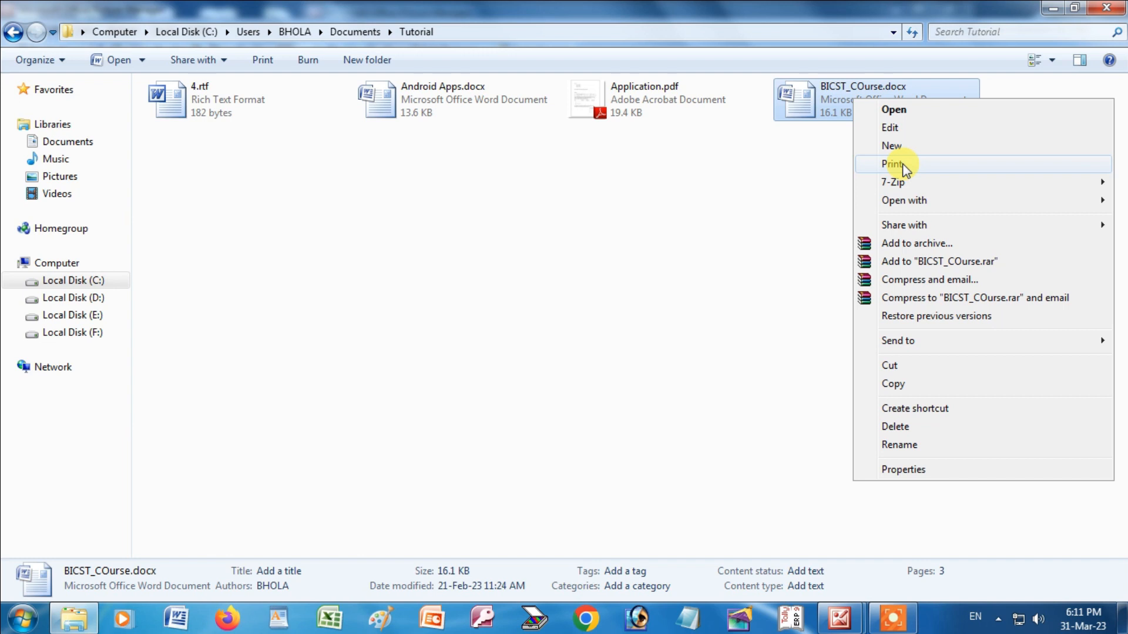
{"action": "mouse_move", "coordinate": [904, 178]}
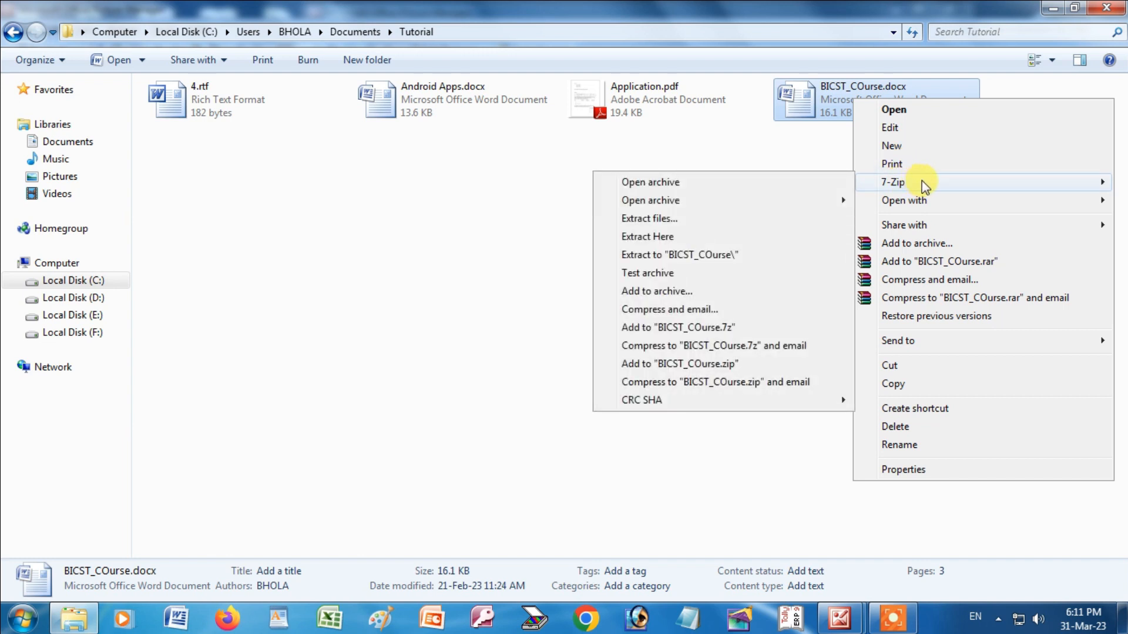
{"action": "mouse_move", "coordinate": [938, 202]}
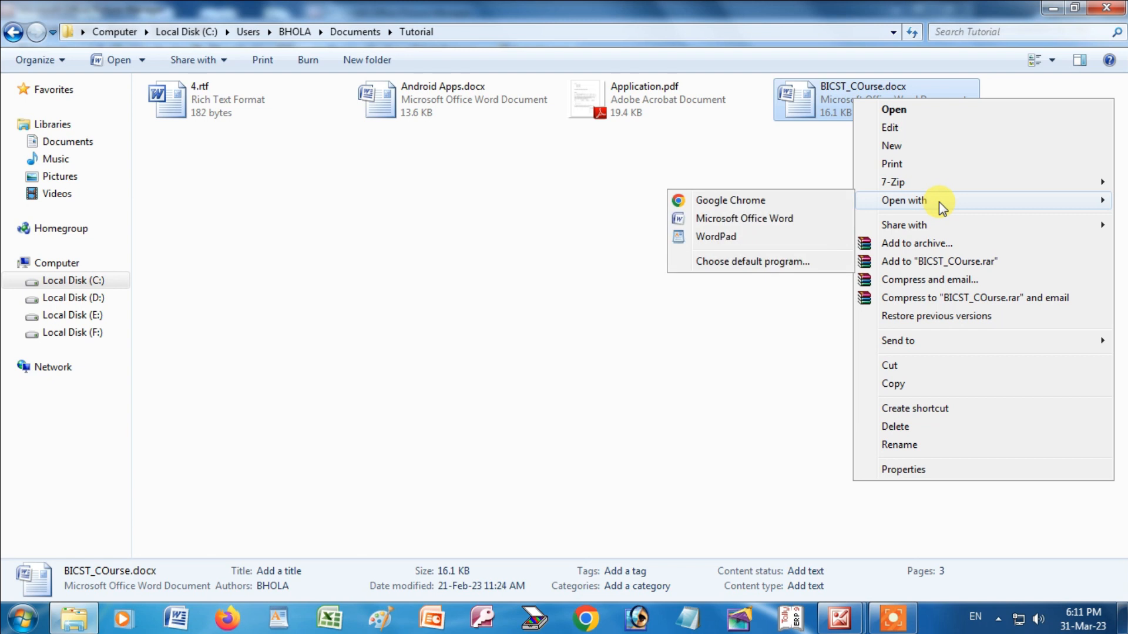
{"action": "left_click", "coordinate": [718, 237]}
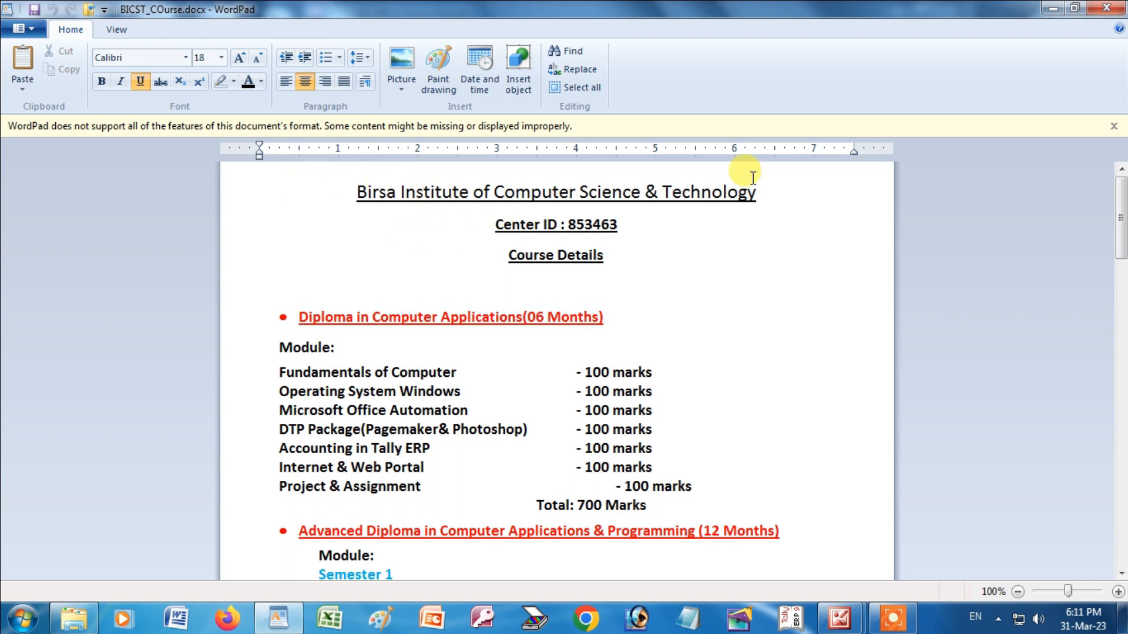
{"action": "left_click", "coordinate": [1112, 8]}
Open BICST_COurse.docx's context menu down to Add to archive...
{"action": "right_click", "coordinate": [852, 96]}
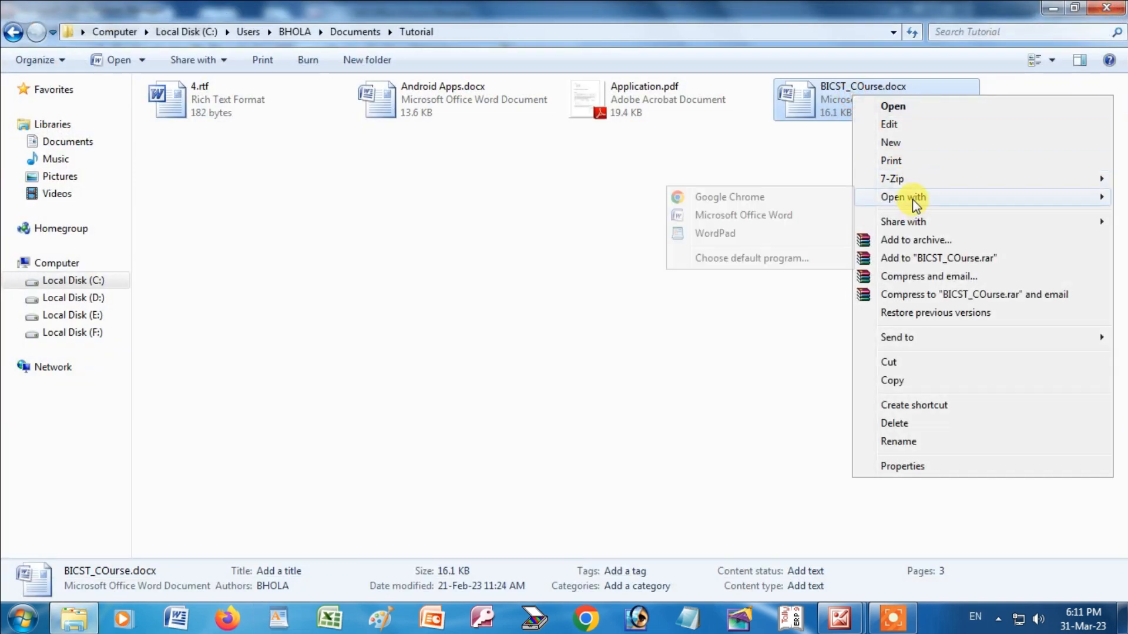
{"action": "mouse_move", "coordinate": [915, 222]}
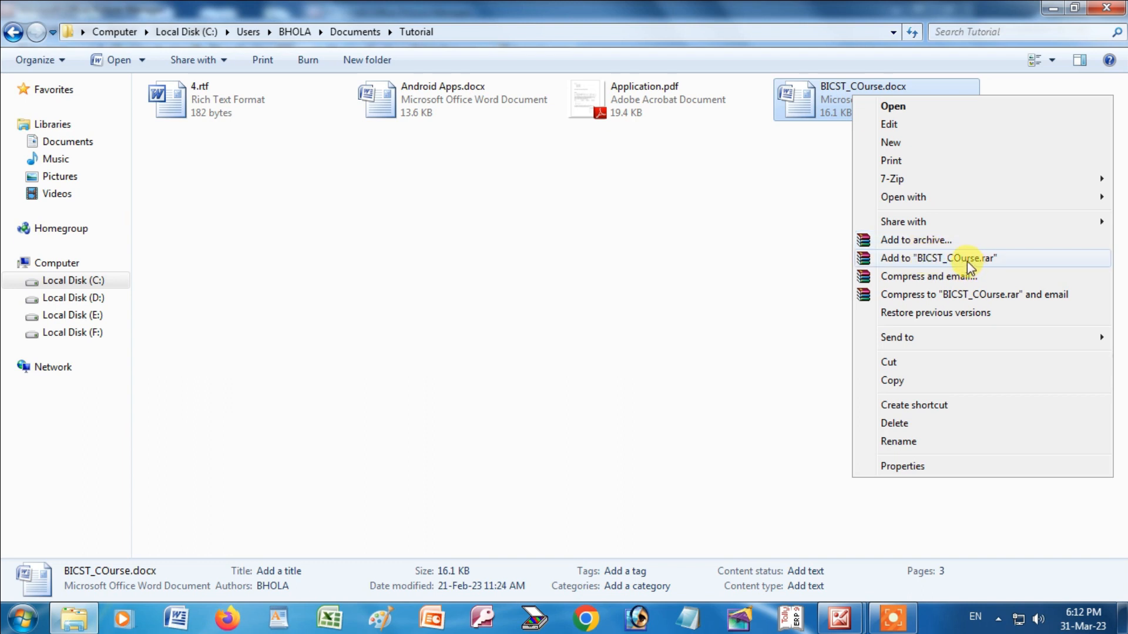
Start an archive of the file named syllabus, keeping RAR as the format.
{"action": "left_click", "coordinate": [926, 240]}
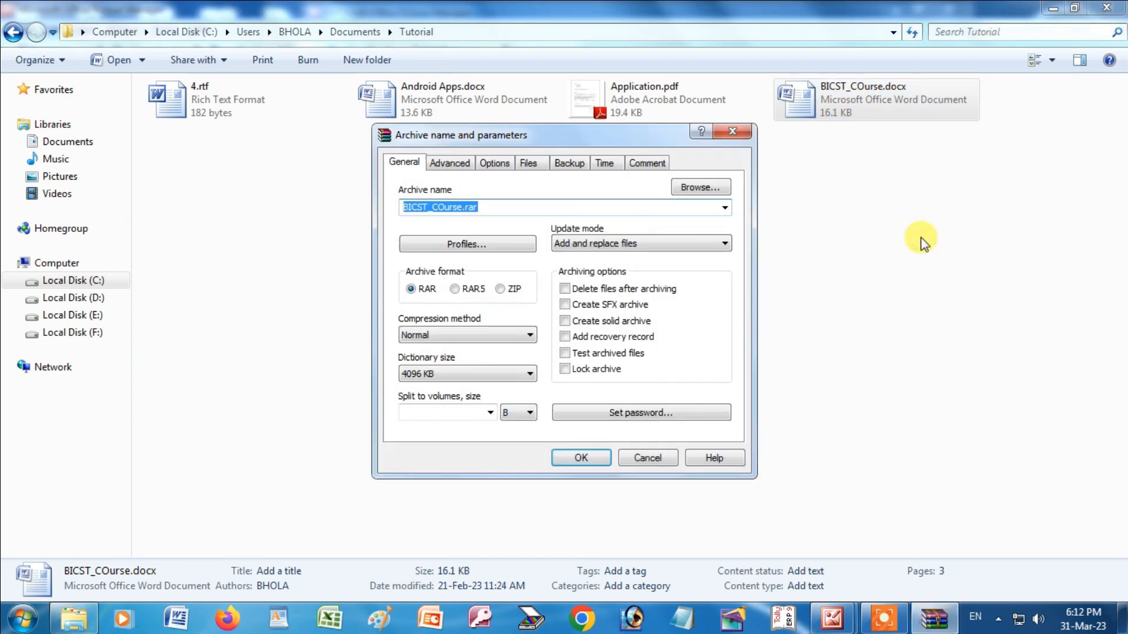
{"action": "left_click", "coordinate": [474, 208]}
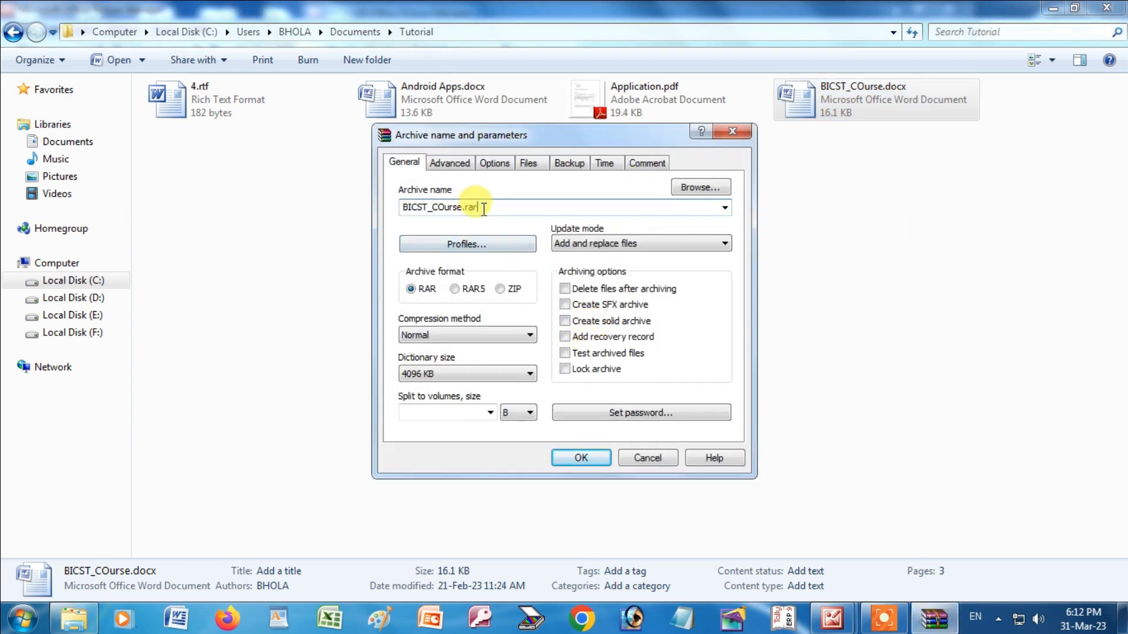
{"action": "left_click_drag", "start_coordinate": [474, 208], "coordinate": [359, 208]}
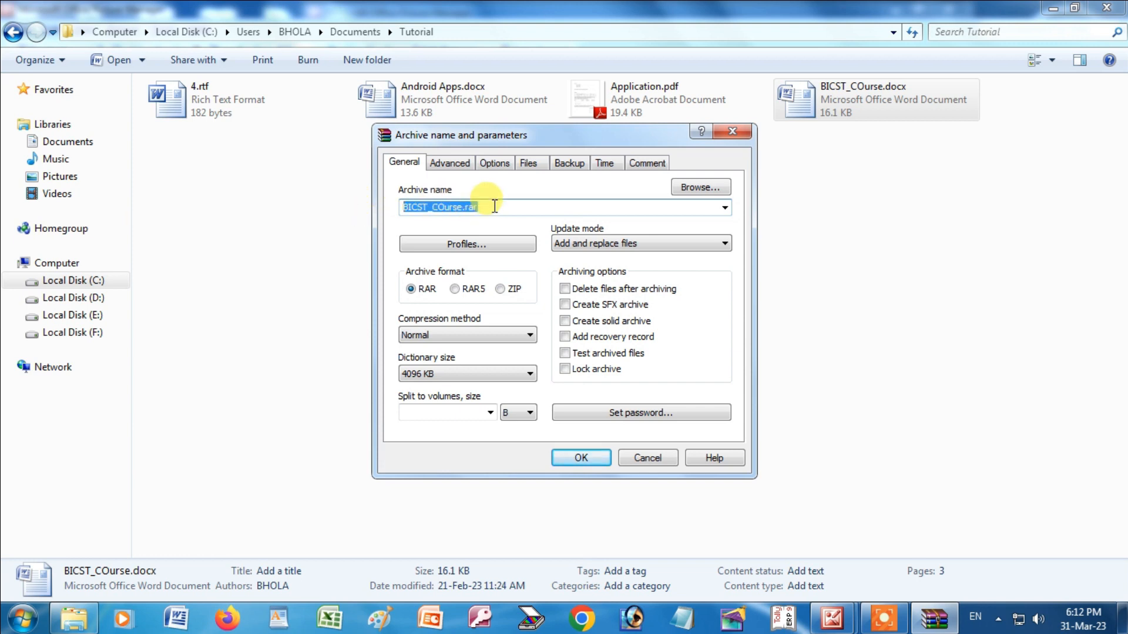
{"action": "type", "text": "sylla"}
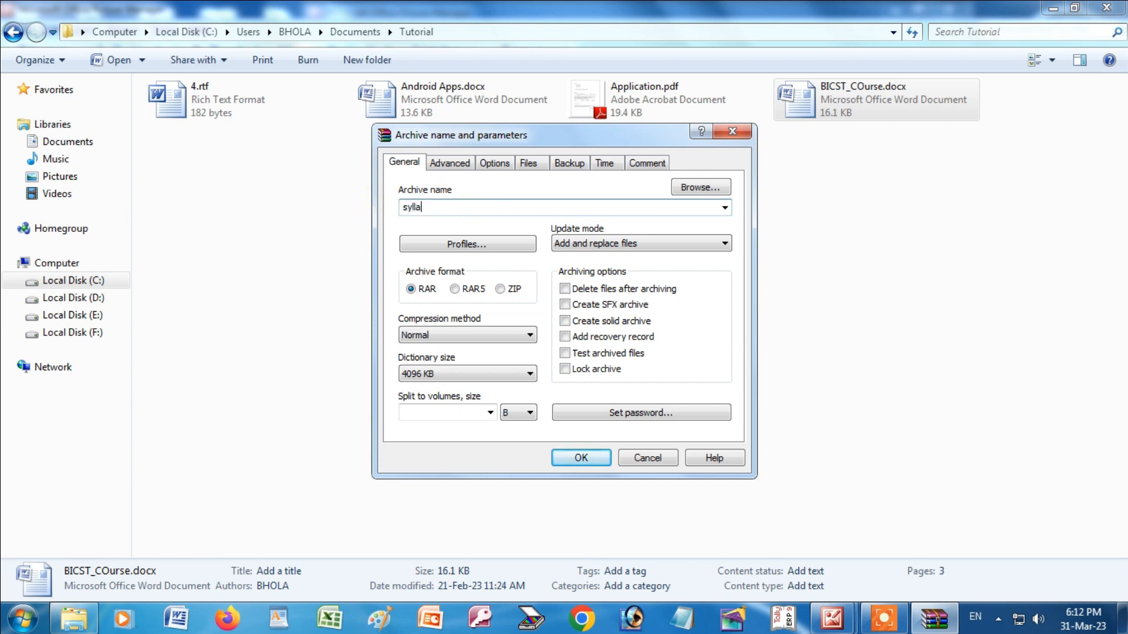
{"action": "type", "text": "bus"}
{"action": "left_click", "coordinate": [410, 289]}
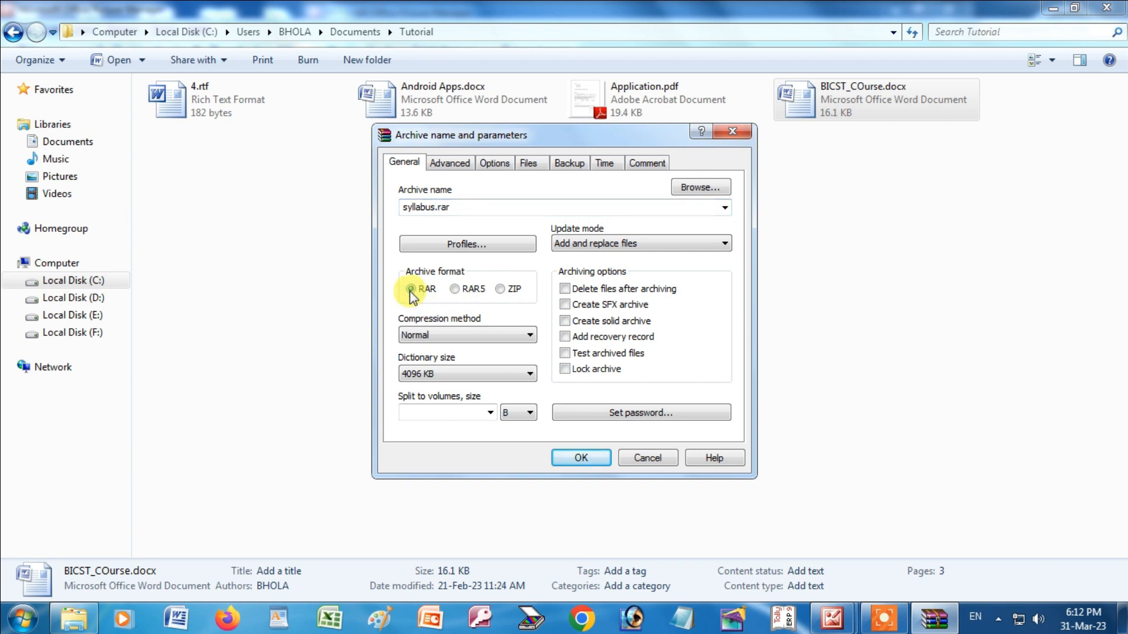
{"action": "left_click", "coordinate": [500, 289]}
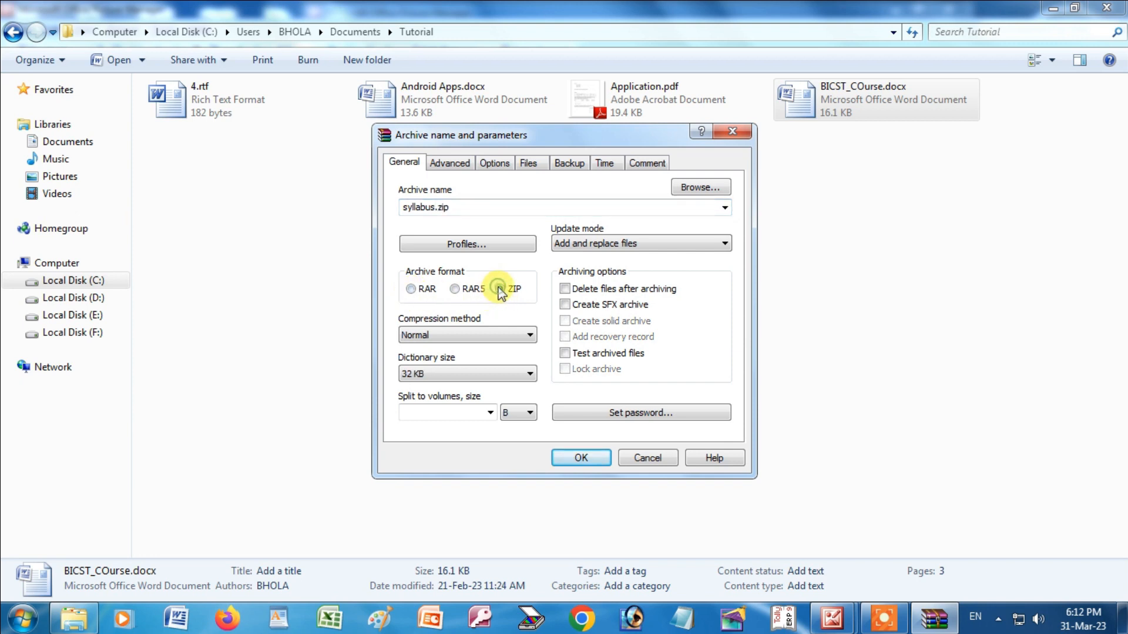
{"action": "left_click", "coordinate": [411, 289]}
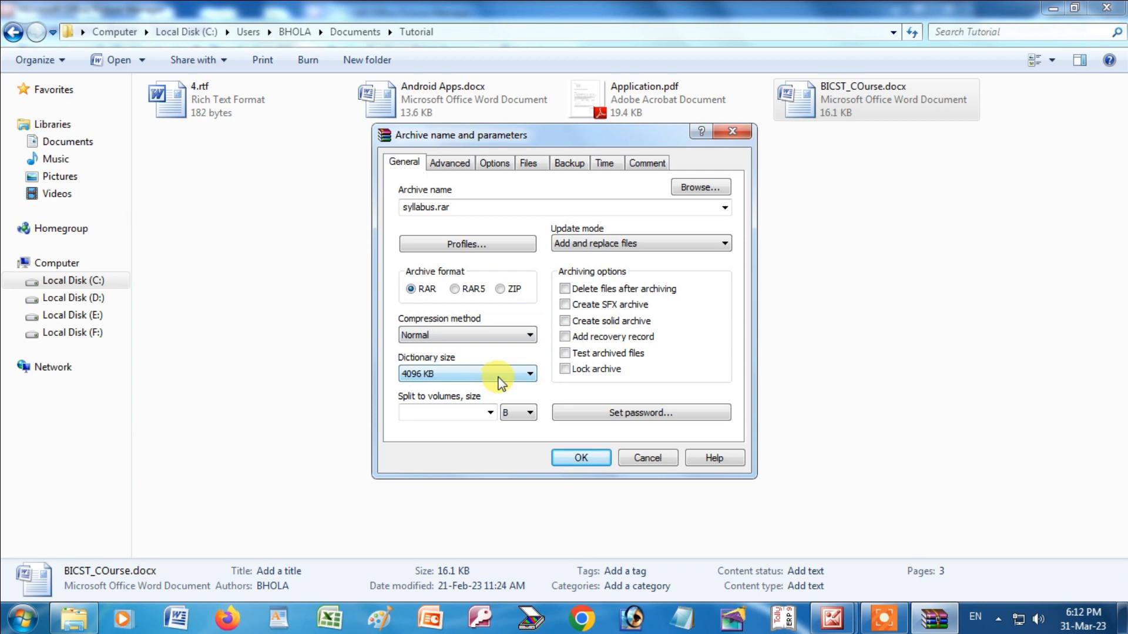
Protect the archive with a password and create syllabus.rar.
{"action": "left_click", "coordinate": [633, 413]}
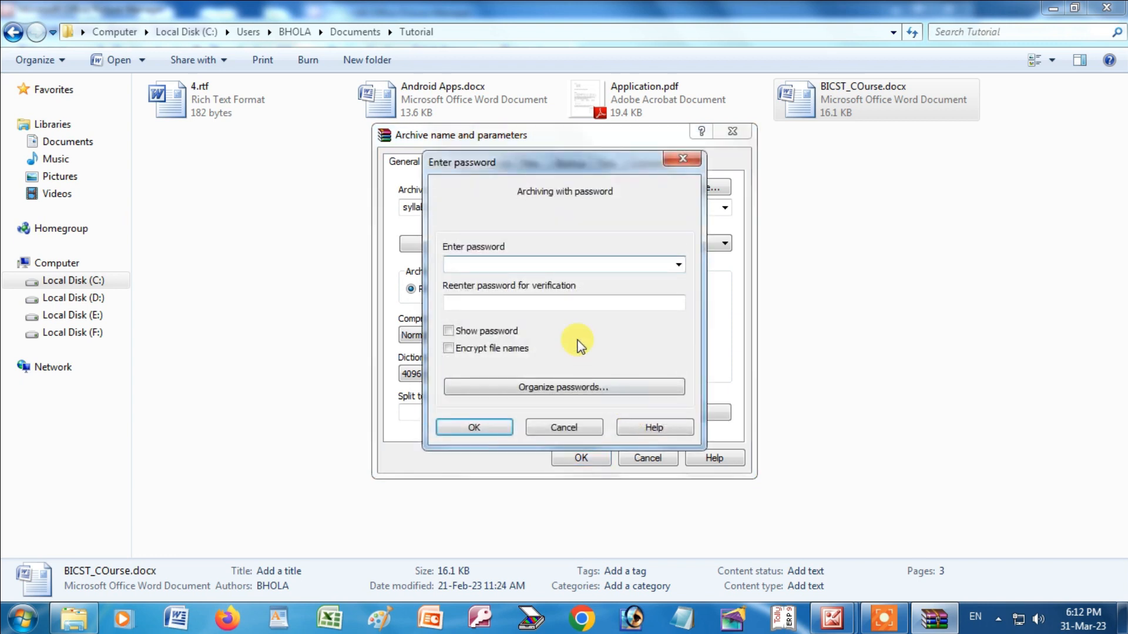
{"action": "type", "text": "123"}
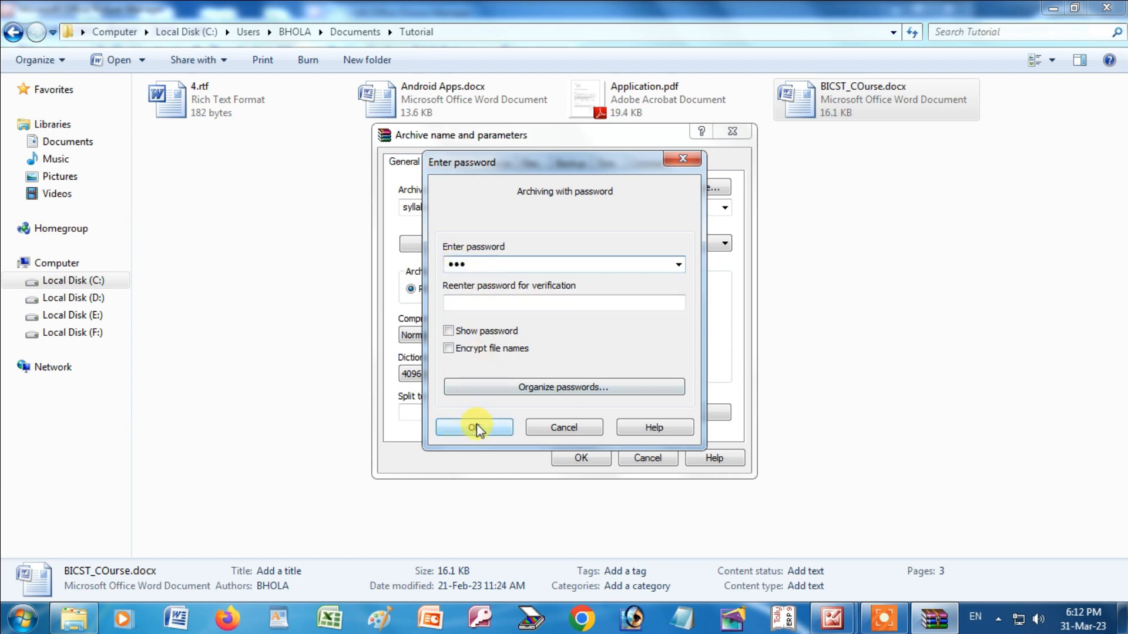
{"action": "left_click", "coordinate": [582, 428]}
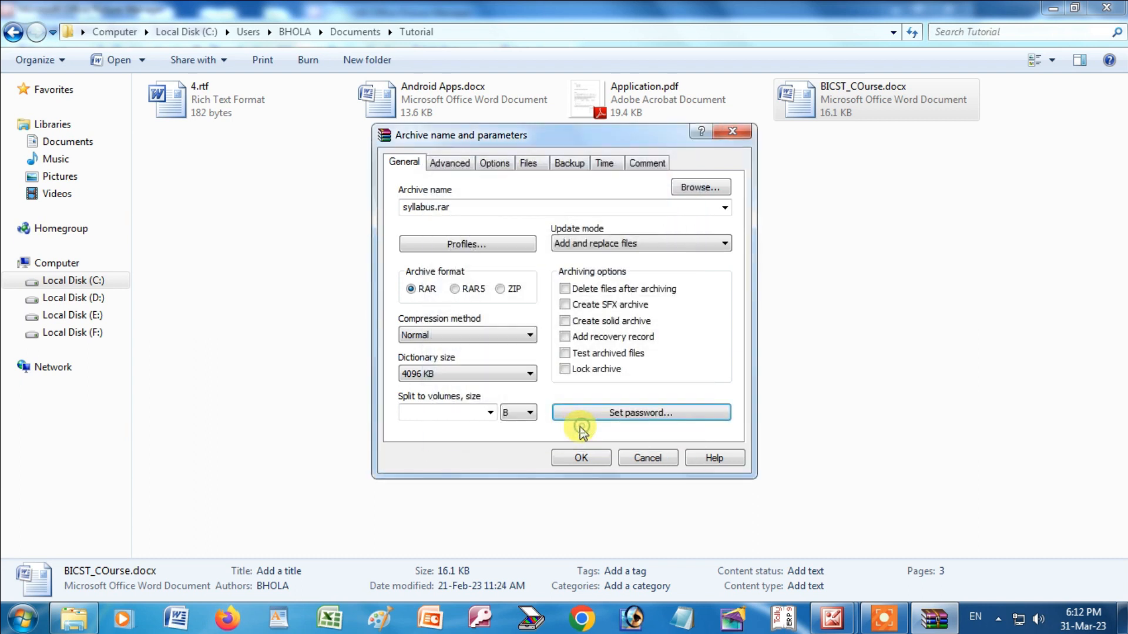
{"action": "left_click", "coordinate": [574, 457]}
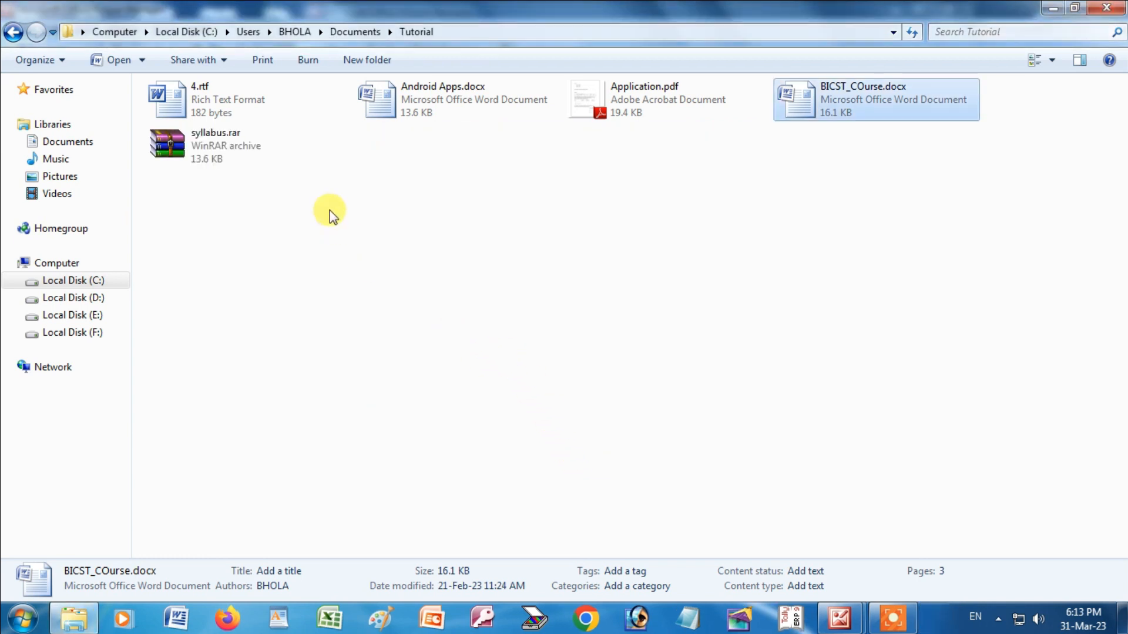
Select 4.rtf, Android Apps.docx, Application.pdf and BICST_COurse.docx together.
{"action": "left_click", "coordinate": [225, 139]}
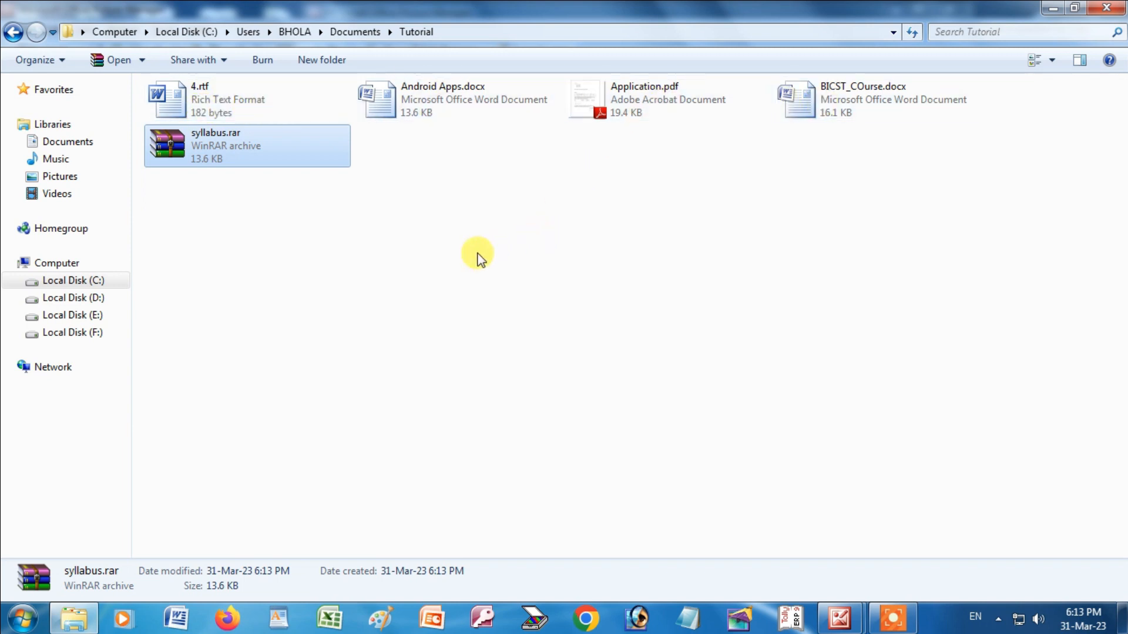
{"action": "left_click", "coordinate": [253, 115]}
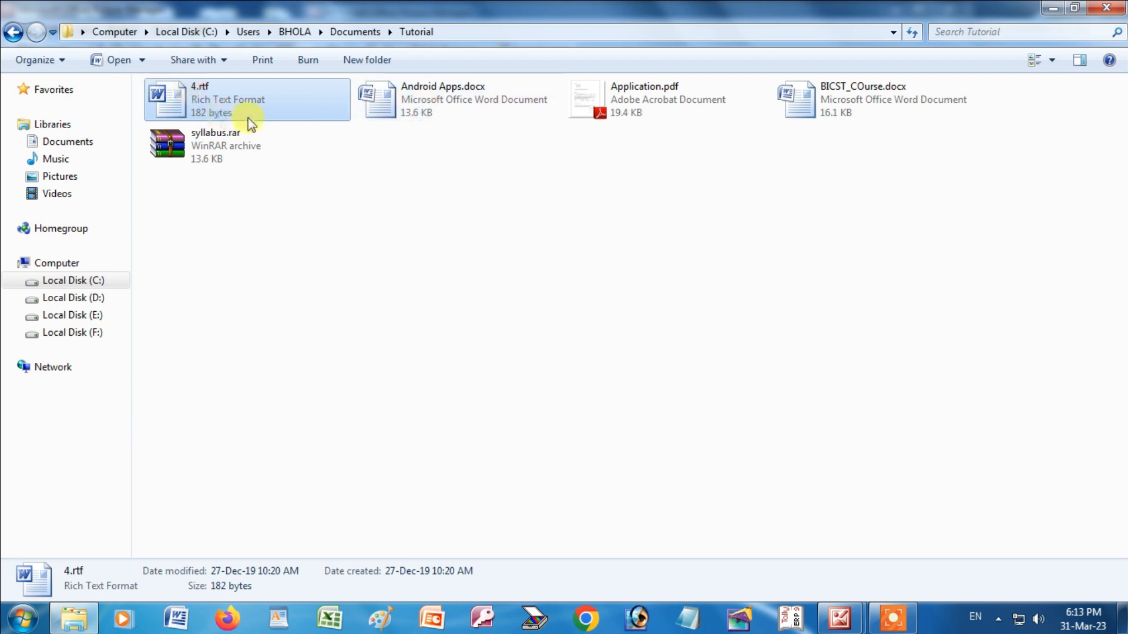
{"action": "left_click", "coordinate": [421, 97], "text": "ctrl"}
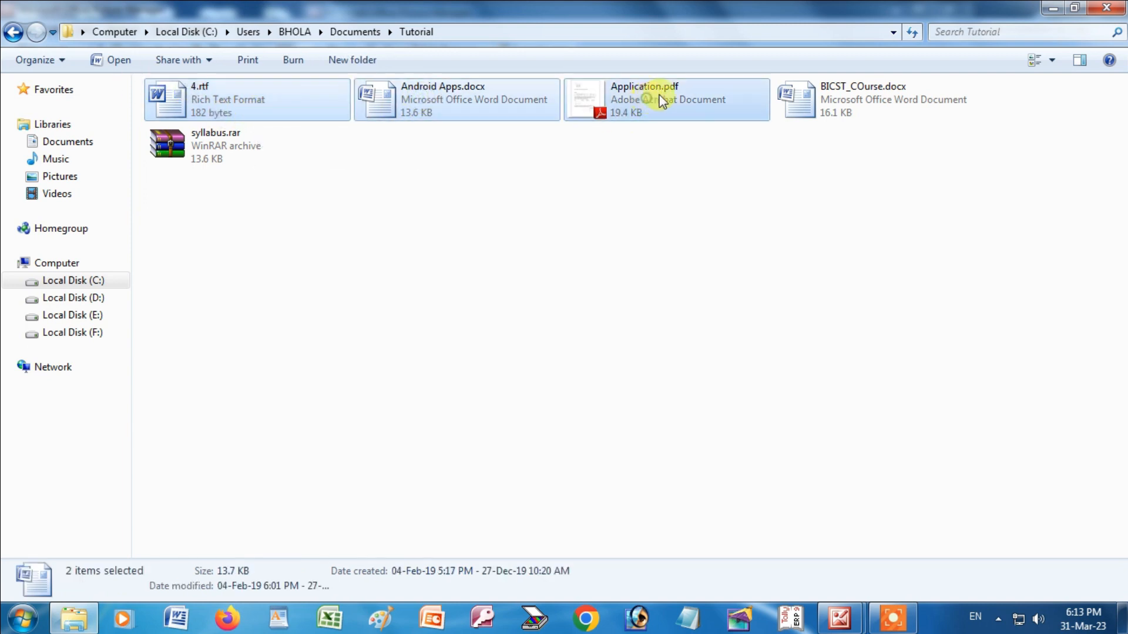
{"action": "left_click", "coordinate": [662, 101], "text": "ctrl"}
{"action": "left_click", "coordinate": [855, 97], "text": "ctrl"}
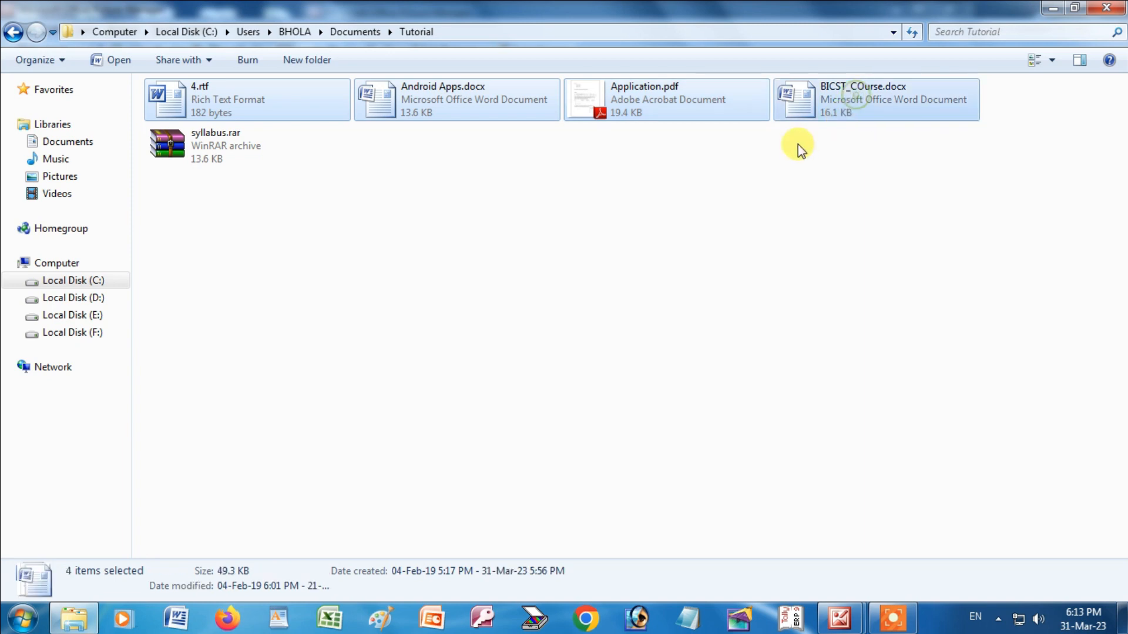
Pack the four selected files into a RAR archive named multiple.
{"action": "right_click", "coordinate": [847, 111]}
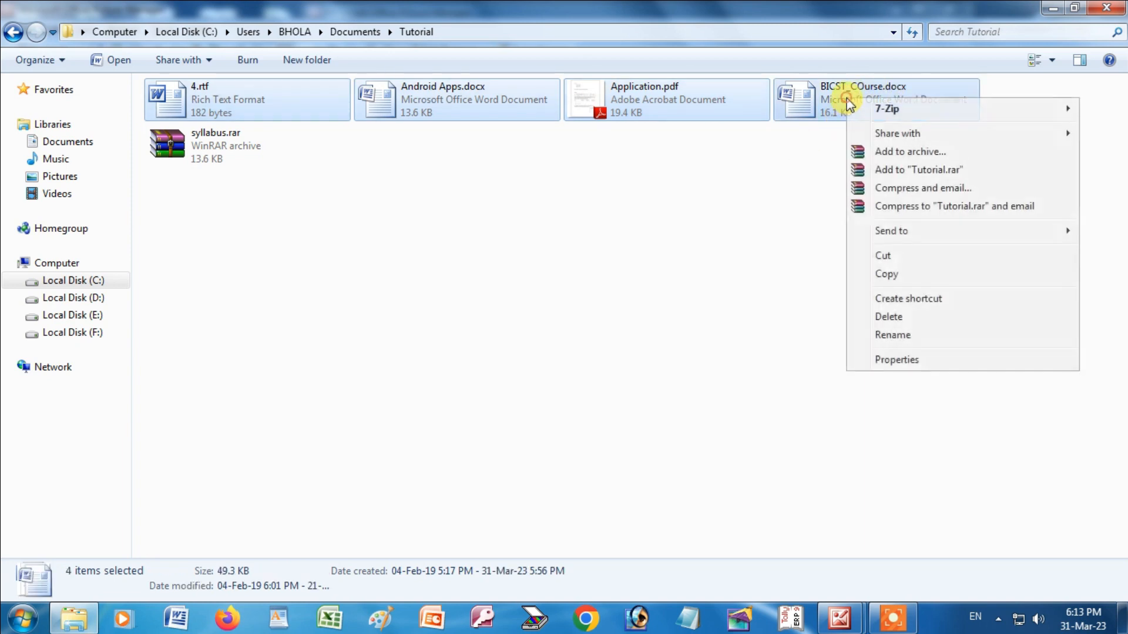
{"action": "left_click", "coordinate": [912, 154]}
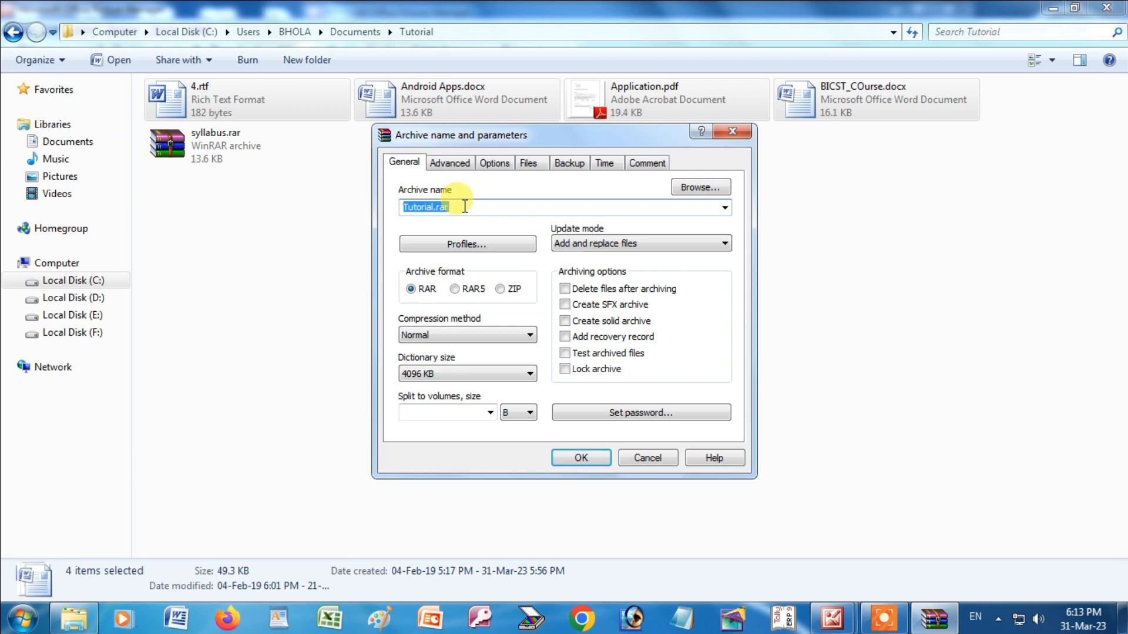
{"action": "type", "text": "mul"}
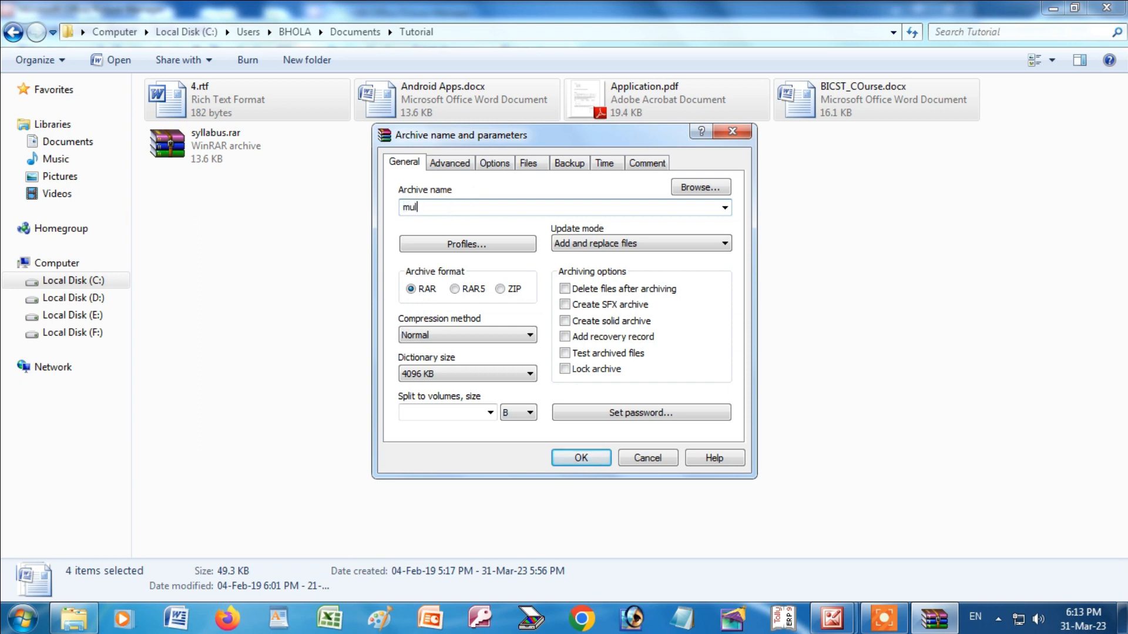
{"action": "type", "text": "tiple"}
{"action": "left_click", "coordinate": [585, 453]}
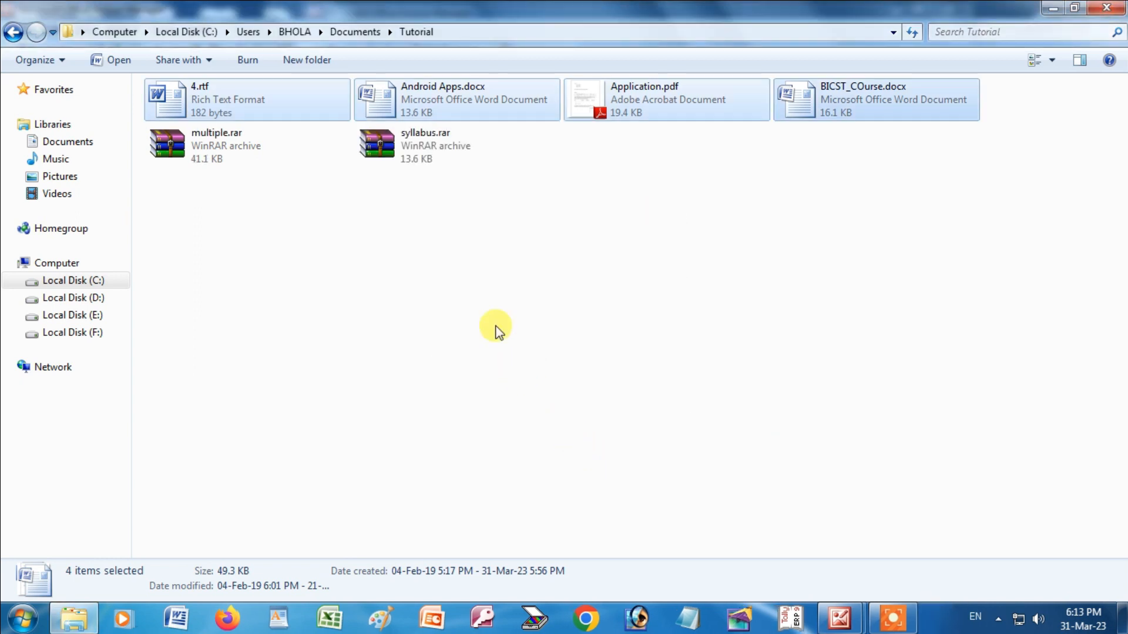
{"action": "left_click", "coordinate": [212, 144]}
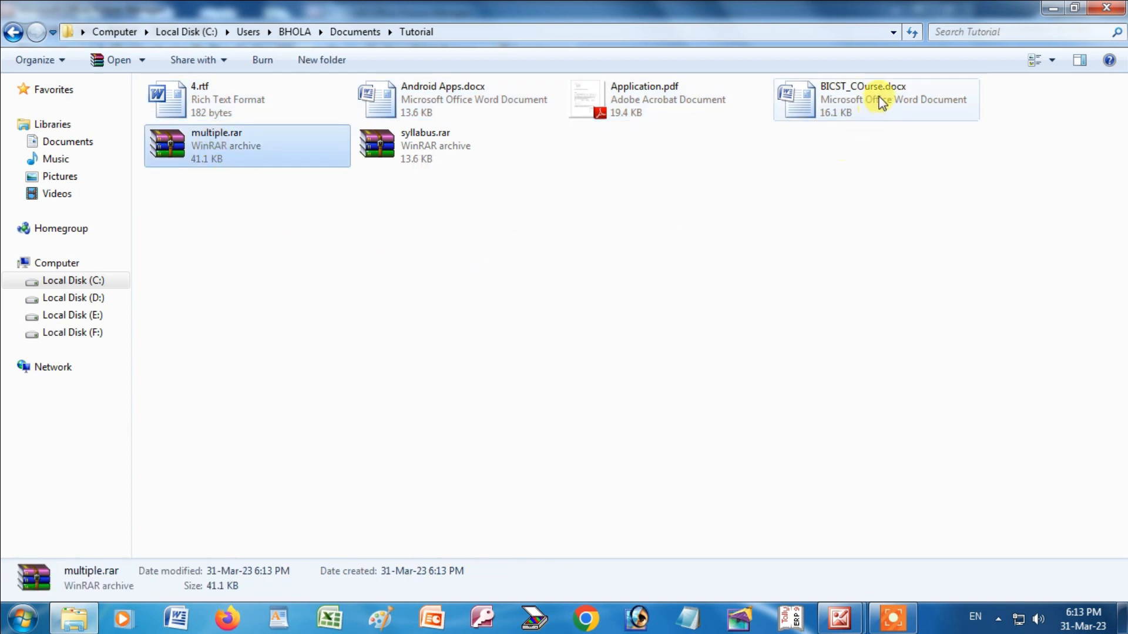
Look through the Send to options for BICST_COurse.docx without choosing any.
{"action": "right_click", "coordinate": [845, 88]}
{"action": "mouse_move", "coordinate": [905, 328]}
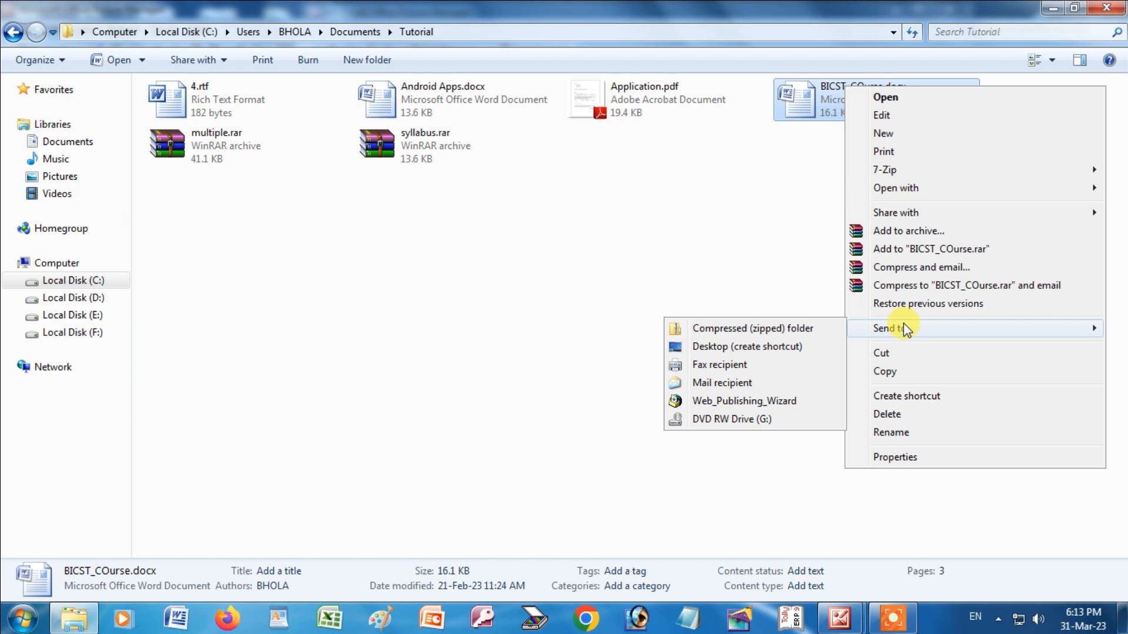
{"action": "left_click", "coordinate": [725, 253]}
{"action": "left_click", "coordinate": [841, 100]}
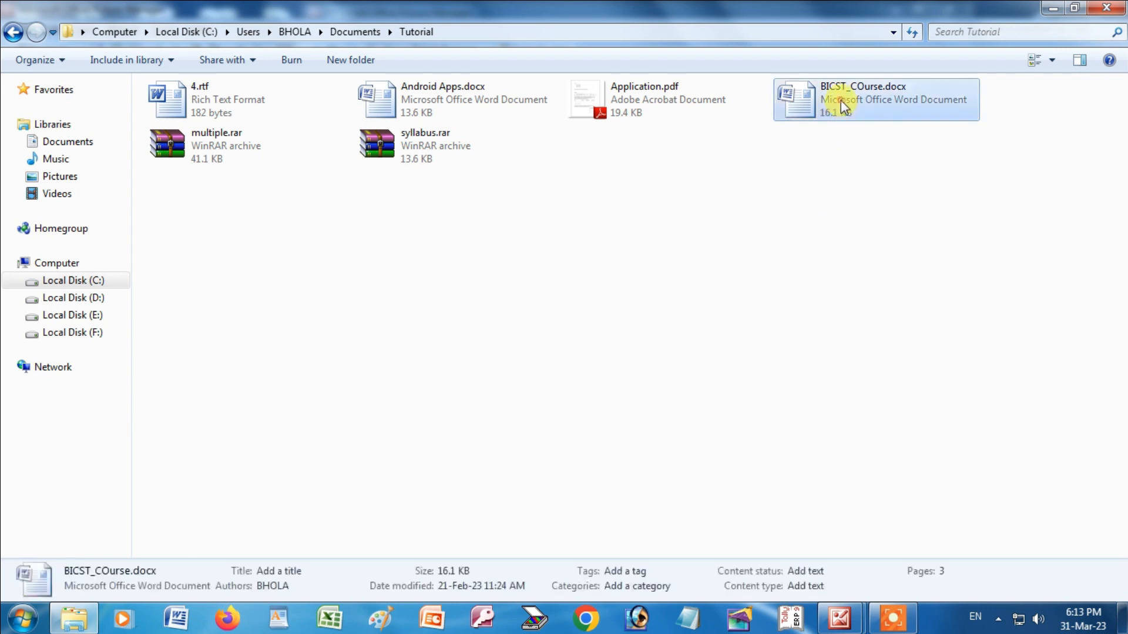
{"action": "right_click", "coordinate": [840, 100]}
{"action": "mouse_move", "coordinate": [926, 346]}
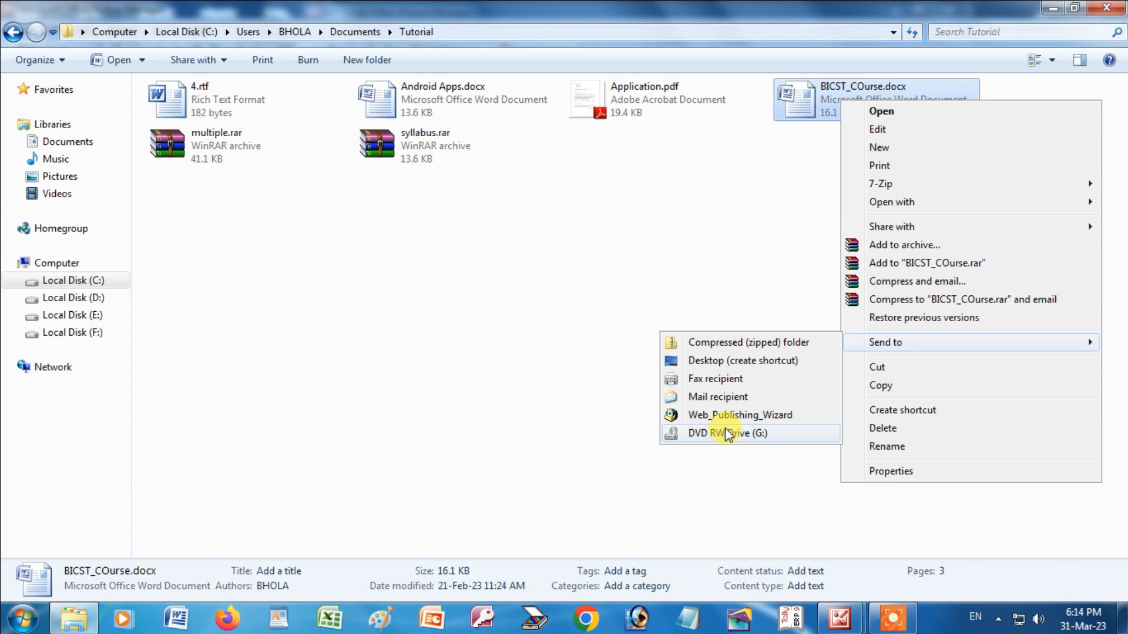
Copy BICST_COurse.docx to the clipboard.
{"action": "right_click", "coordinate": [809, 95]}
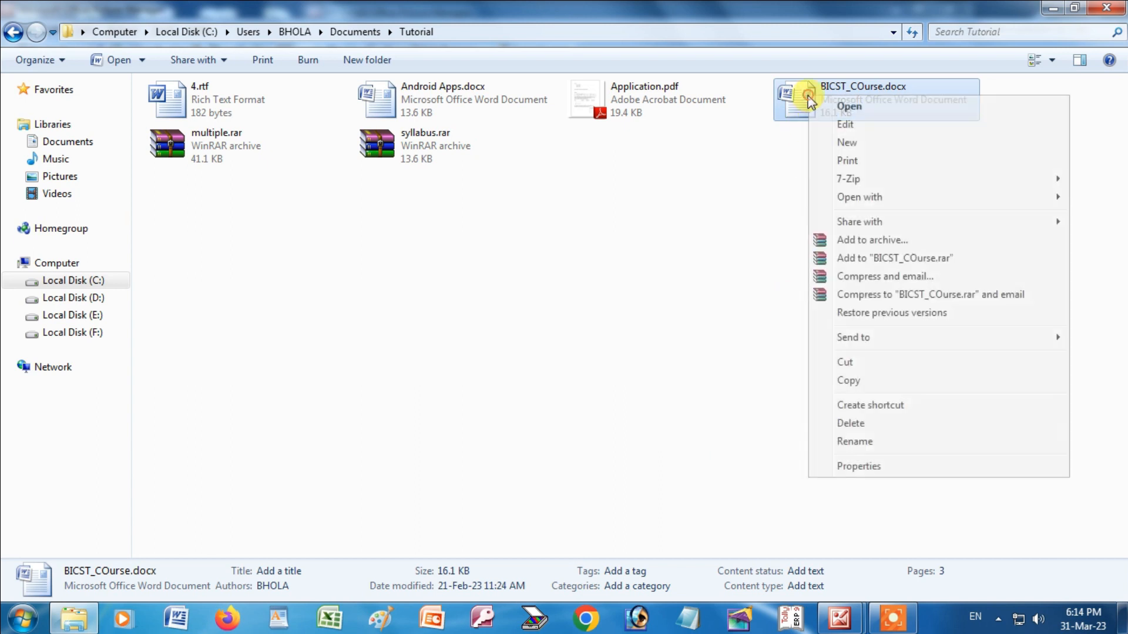
{"action": "mouse_move", "coordinate": [859, 340]}
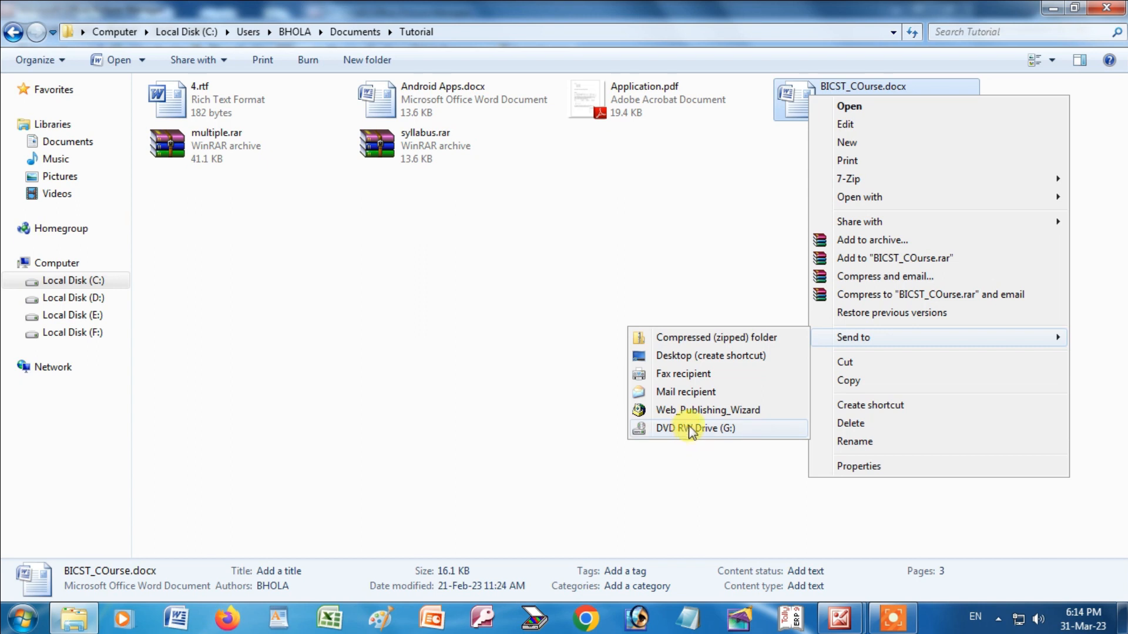
{"action": "left_click", "coordinate": [865, 382]}
{"action": "left_click", "coordinate": [684, 330]}
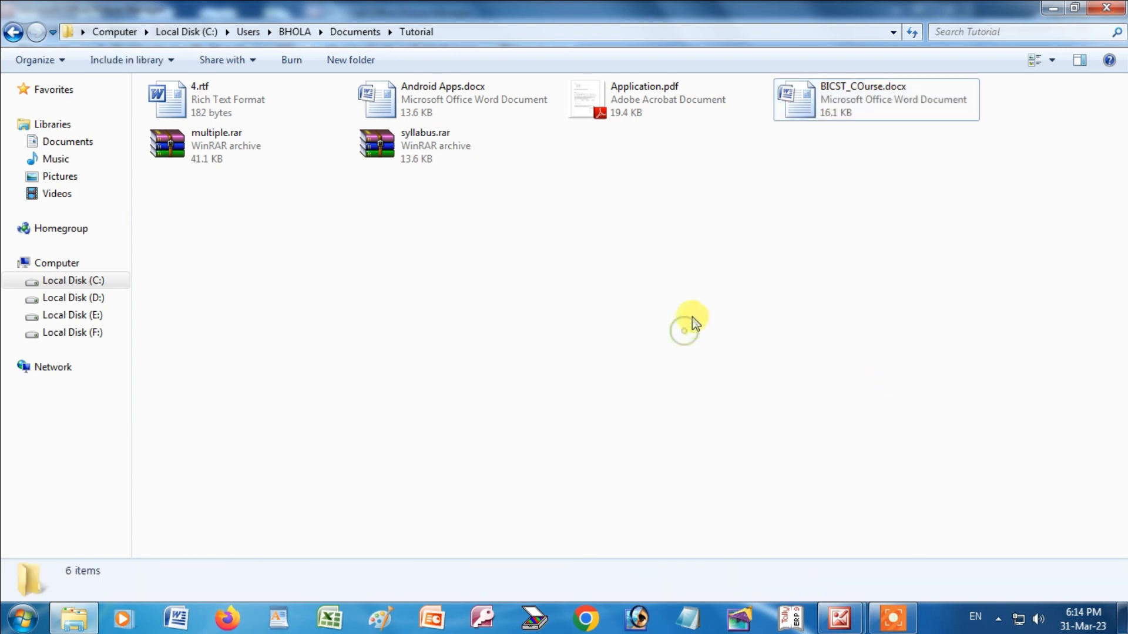
Create a new folder named asa in Tutorial and open it.
{"action": "right_click", "coordinate": [464, 269]}
{"action": "mouse_move", "coordinate": [564, 471]}
{"action": "left_click", "coordinate": [705, 152]}
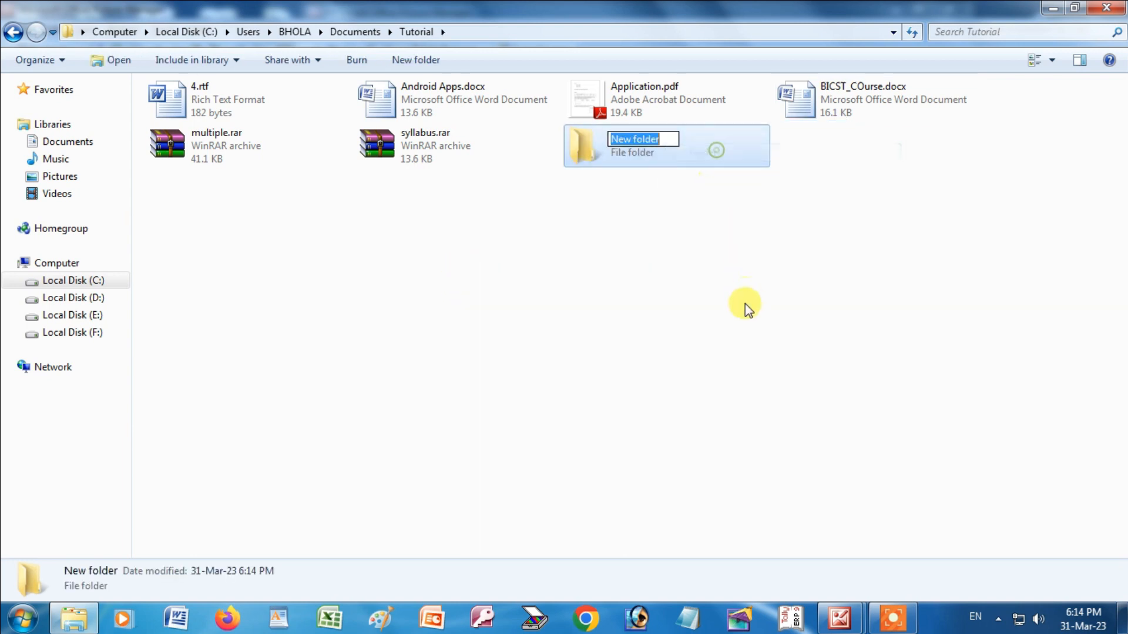
{"action": "type", "text": "asa"}
{"action": "key", "text": "Return"}
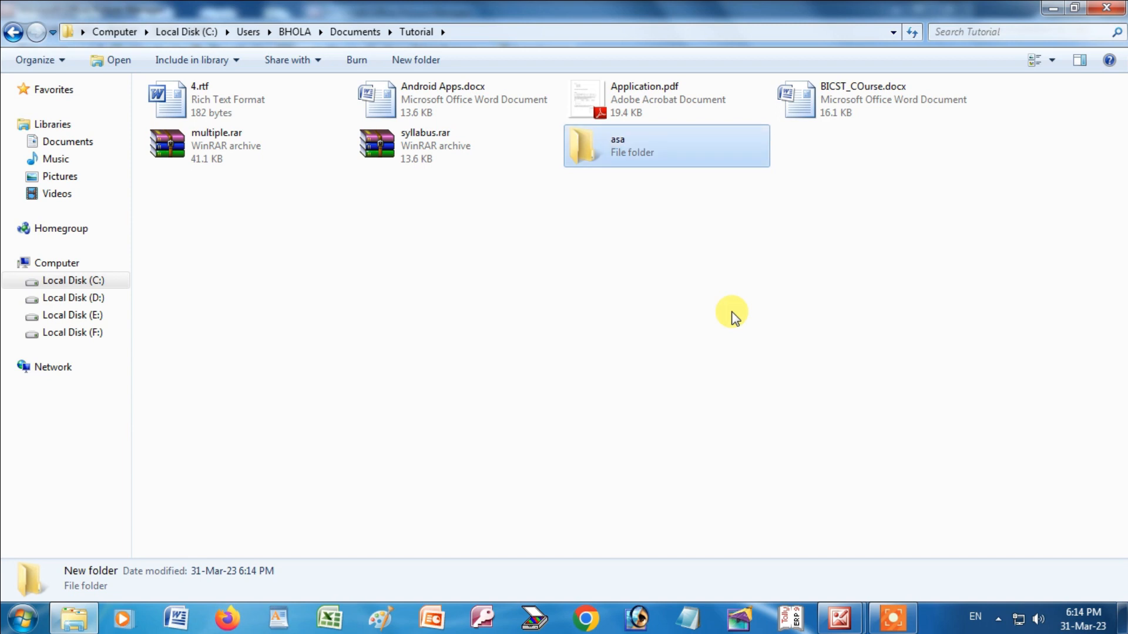
{"action": "key", "text": "Return"}
Paste BICST_COurse.docx into asa and return to Tutorial.
{"action": "right_click", "coordinate": [599, 239]}
{"action": "left_click", "coordinate": [645, 355]}
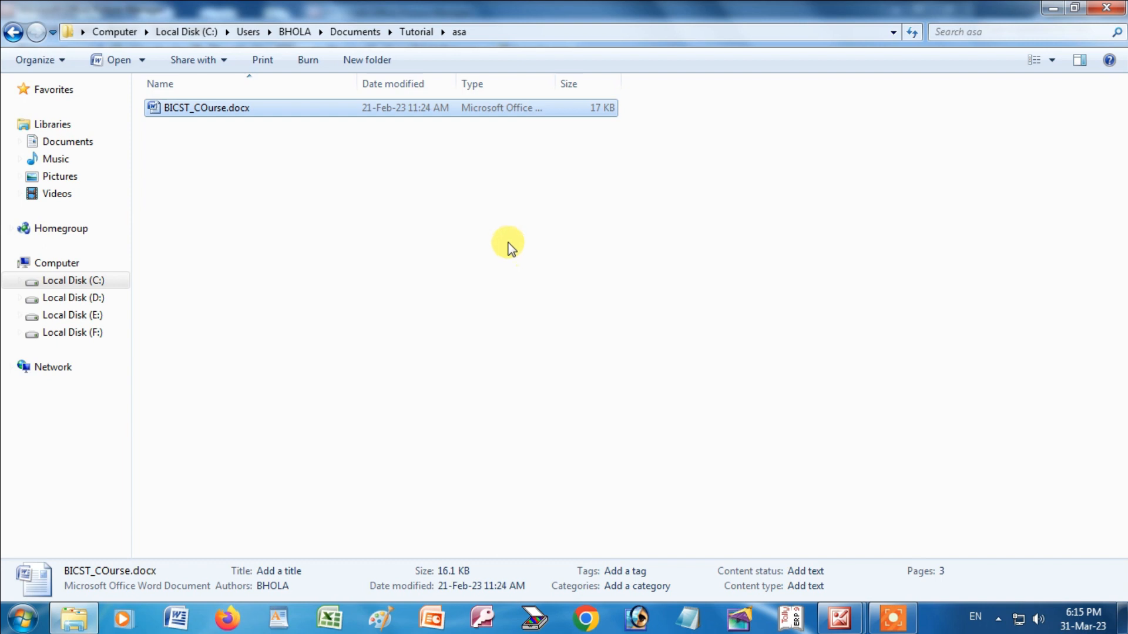
{"action": "left_click", "coordinate": [14, 33]}
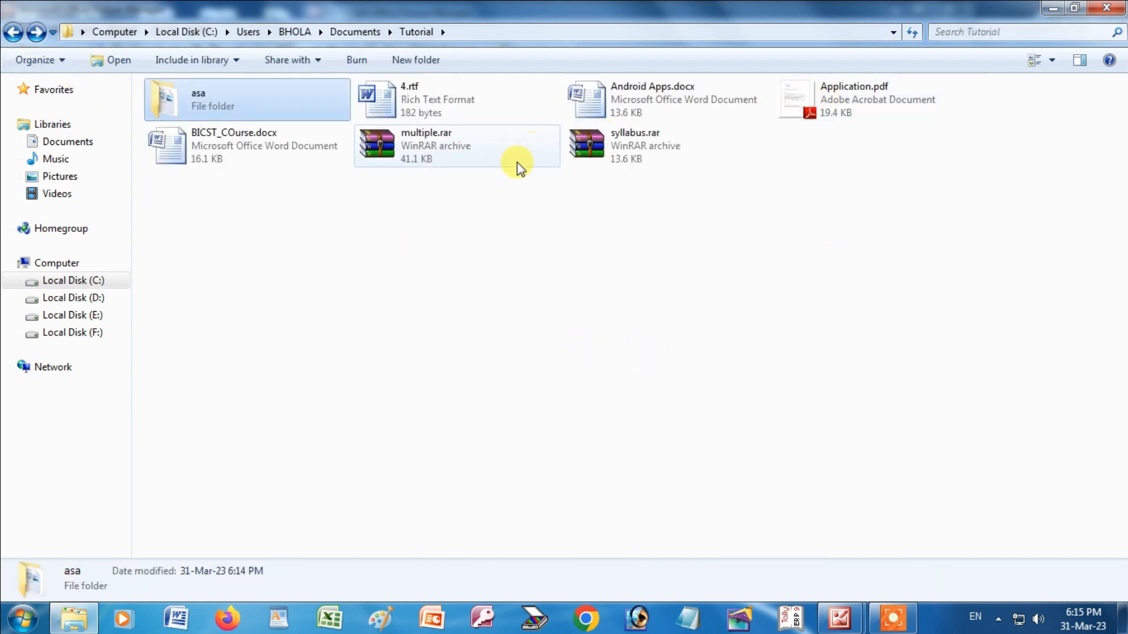
Cut 4.rtf from the Tutorial folder.
{"action": "right_click", "coordinate": [246, 133]}
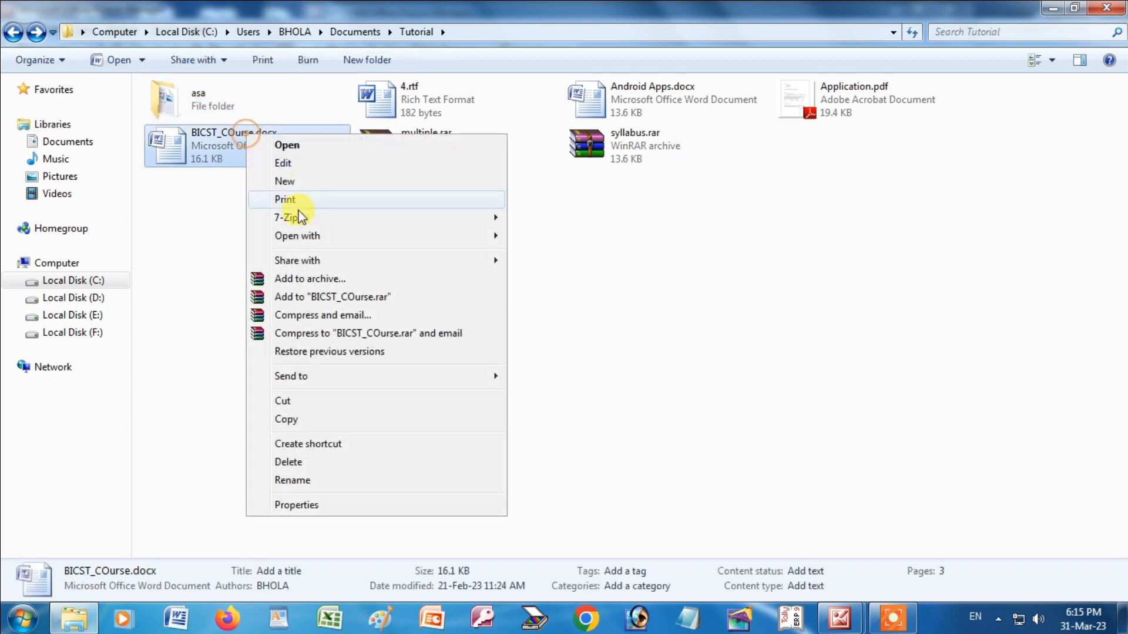
{"action": "mouse_move", "coordinate": [372, 379]}
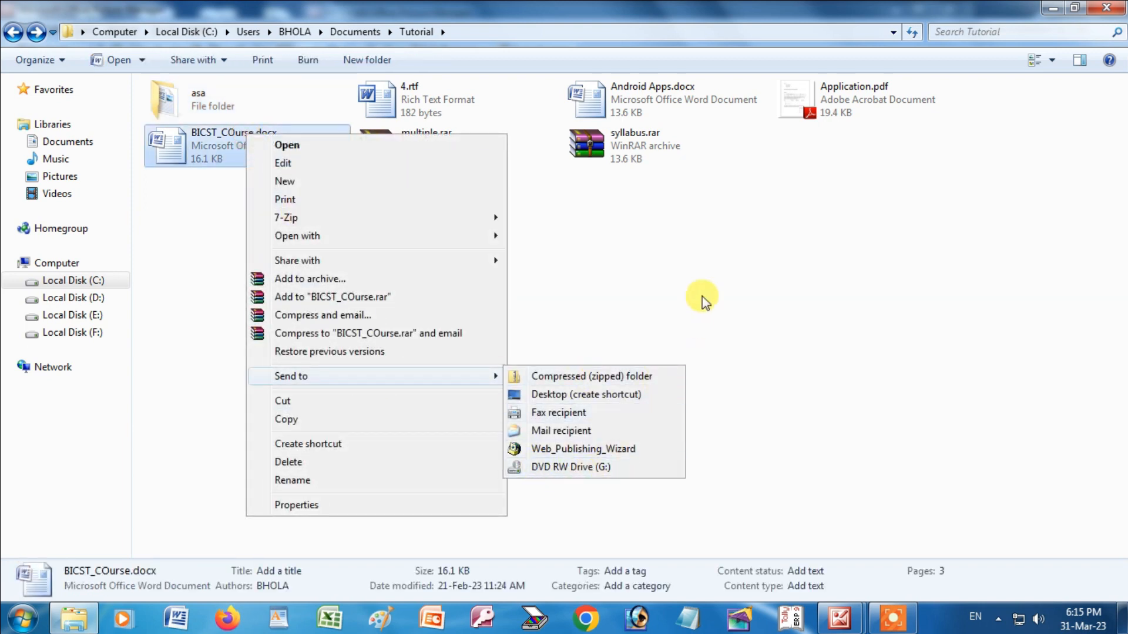
{"action": "left_click", "coordinate": [702, 276]}
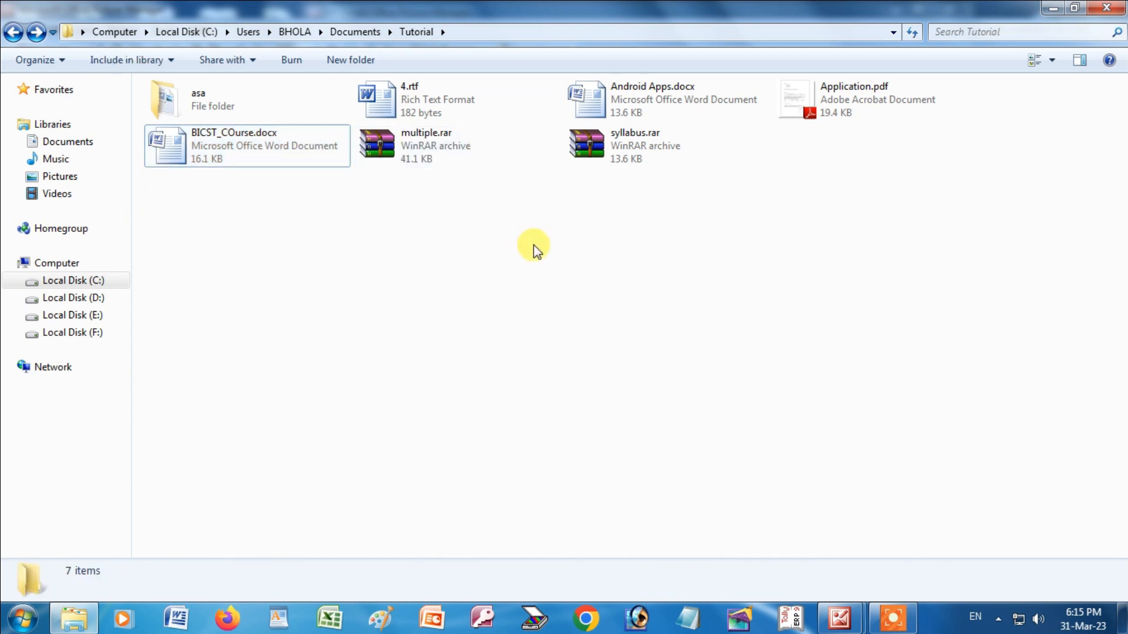
{"action": "right_click", "coordinate": [406, 104]}
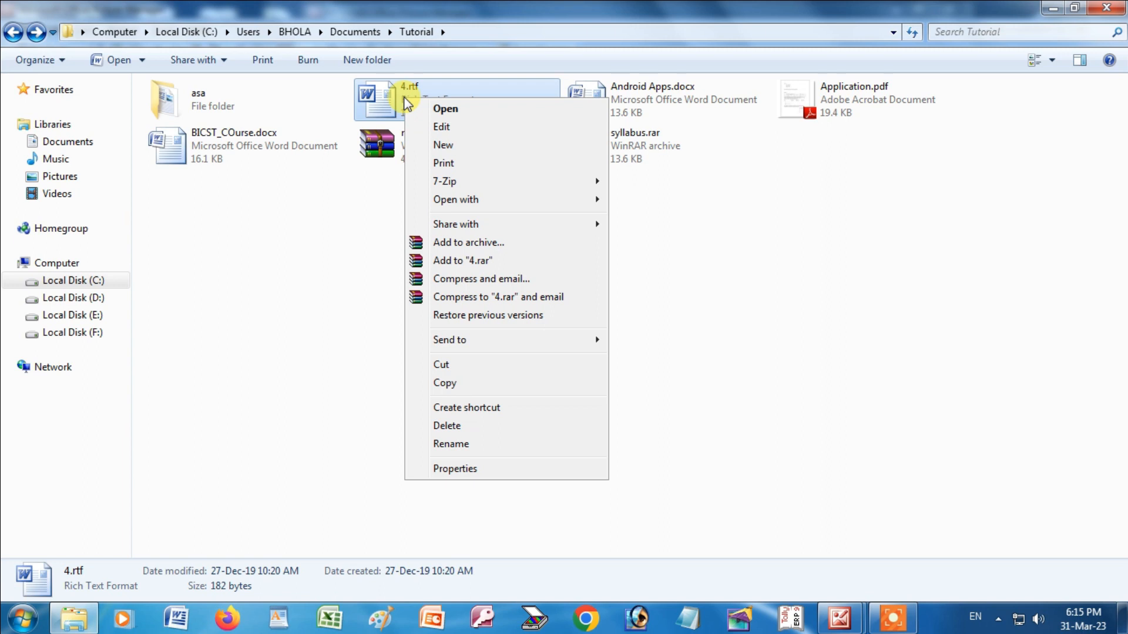
{"action": "left_click", "coordinate": [468, 365]}
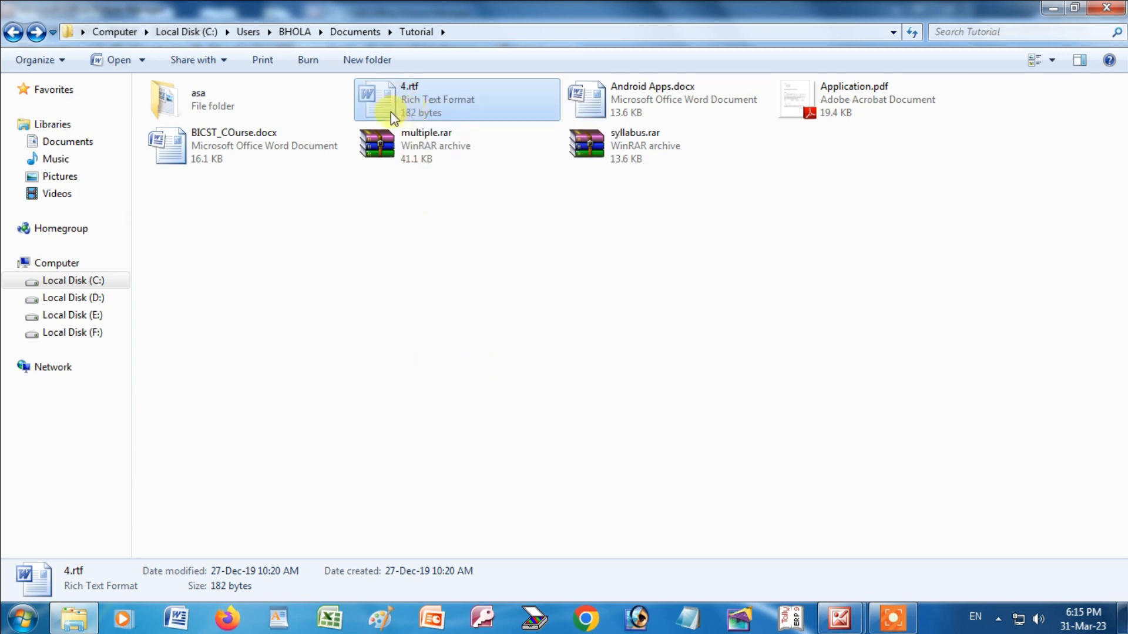
Paste 4.rtf into the asa folder, then go back to Tutorial.
{"action": "left_click", "coordinate": [206, 97]}
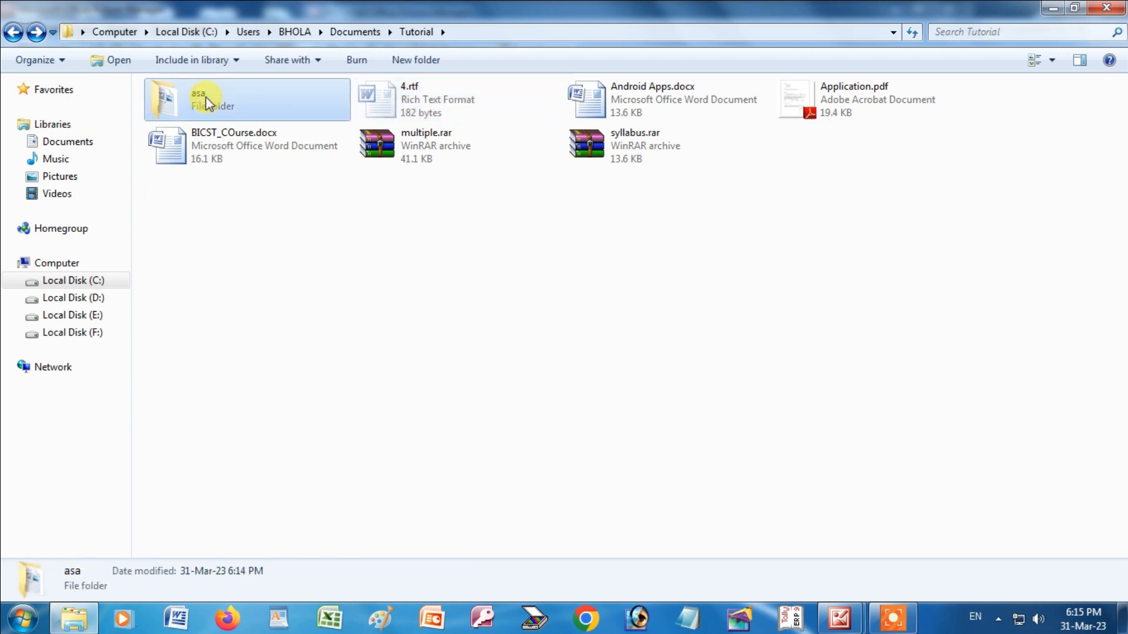
{"action": "double_click", "coordinate": [205, 96]}
{"action": "right_click", "coordinate": [269, 185]}
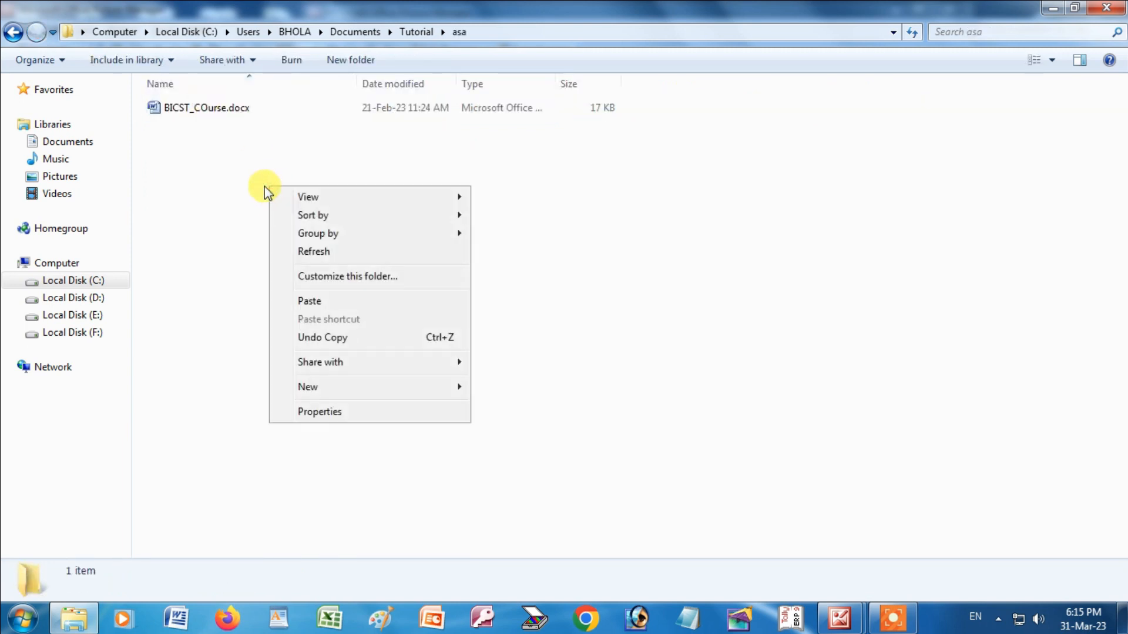
{"action": "left_click", "coordinate": [320, 300]}
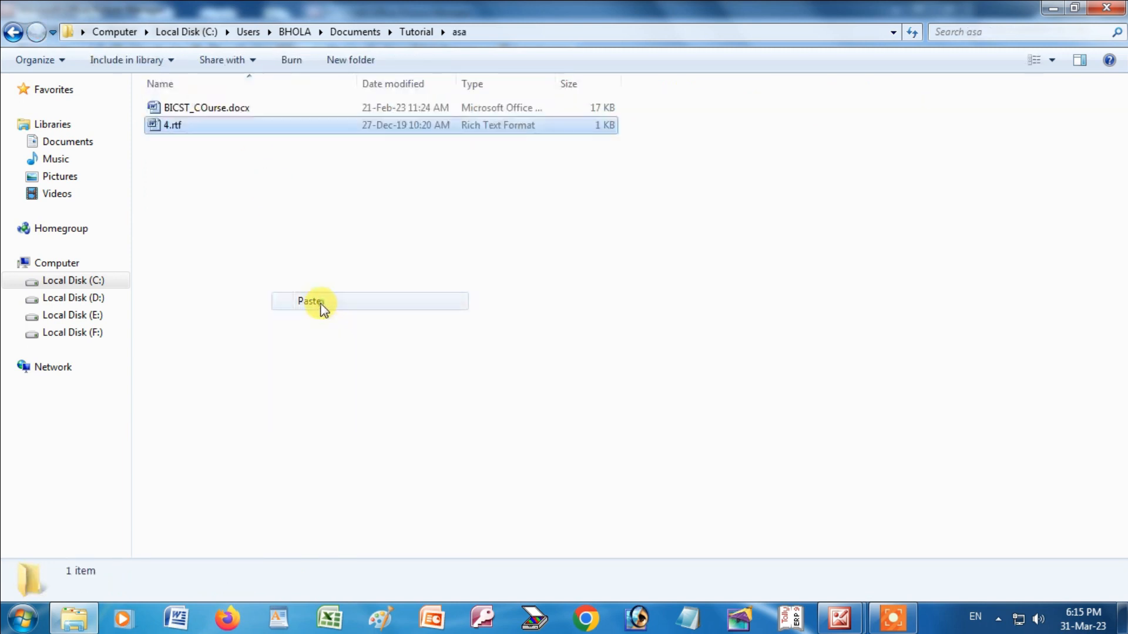
{"action": "left_click", "coordinate": [210, 141]}
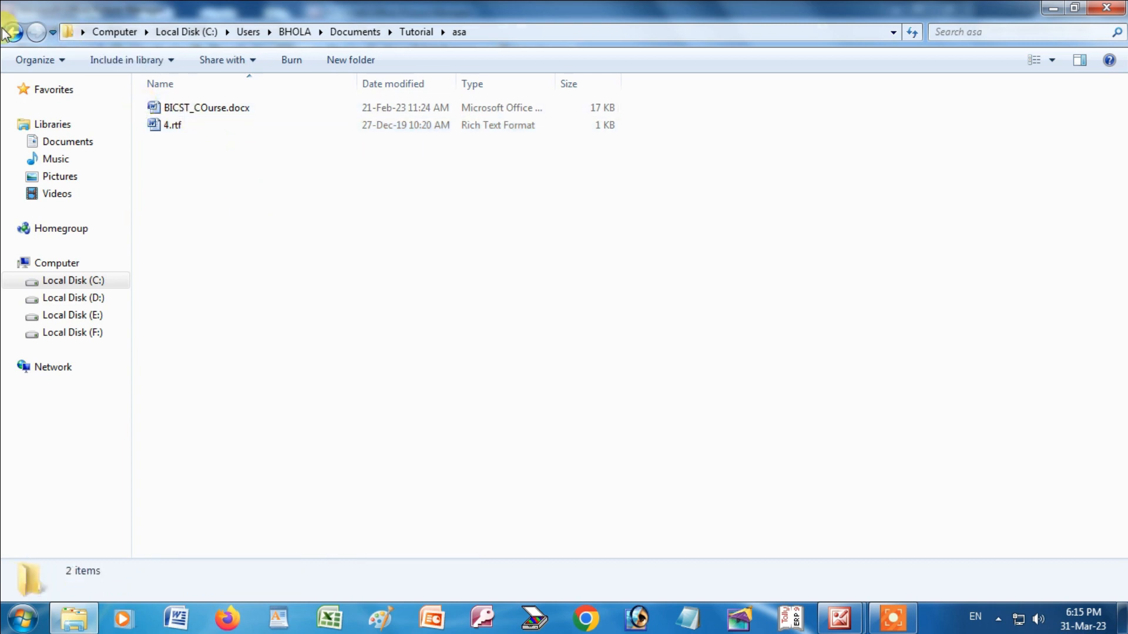
{"action": "key", "text": "BackSpace"}
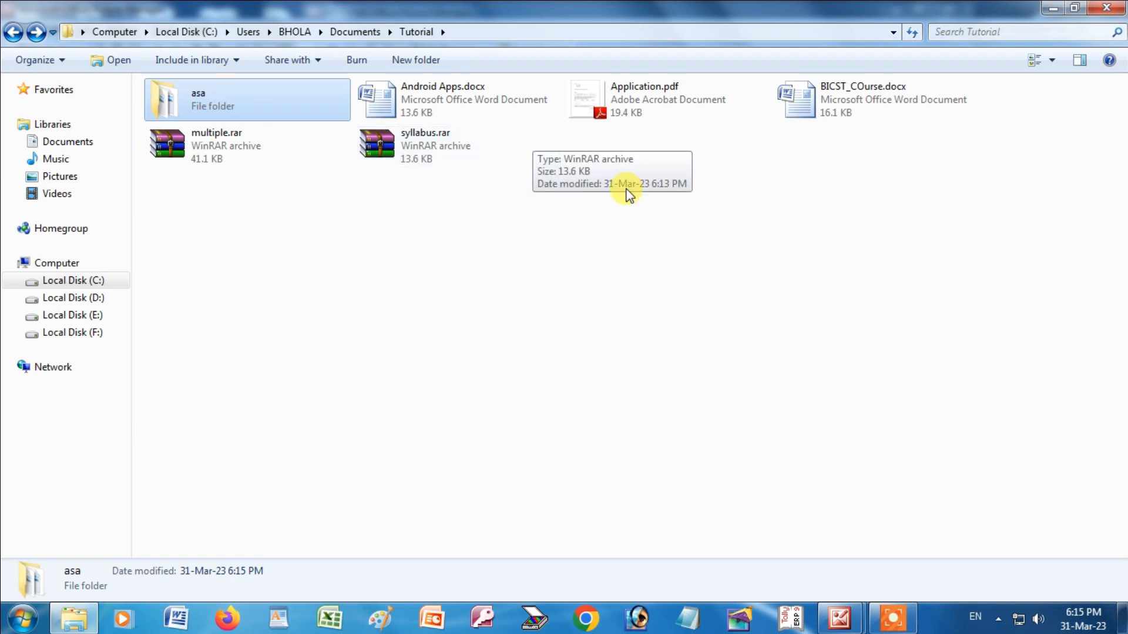
Rename BICST_COurse.docx to BICST_syllabus.docx by replacing COurse with syllabus.
{"action": "right_click", "coordinate": [803, 100]}
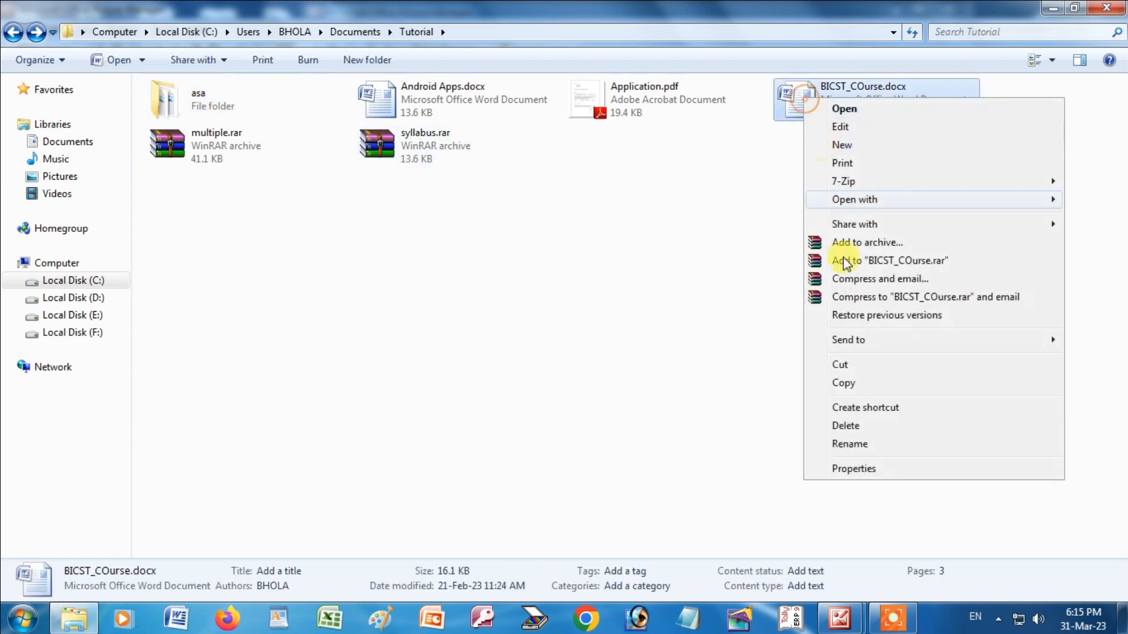
{"action": "left_click", "coordinate": [858, 445]}
{"action": "left_click", "coordinate": [882, 87]}
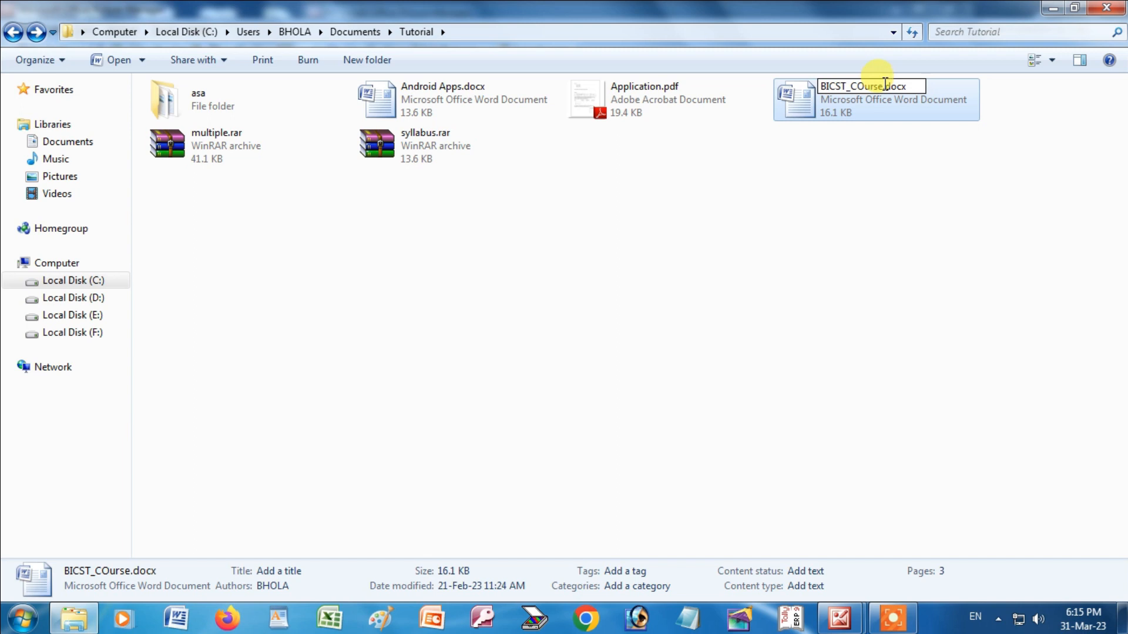
{"action": "key", "text": "BackSpace"}
{"action": "key", "text": "BackSpace"}
{"action": "key", "text": "BackSpace"}
{"action": "key", "text": "BackSpace"}
{"action": "key", "text": "BackSpace"}
{"action": "key", "text": "BackSpace"}
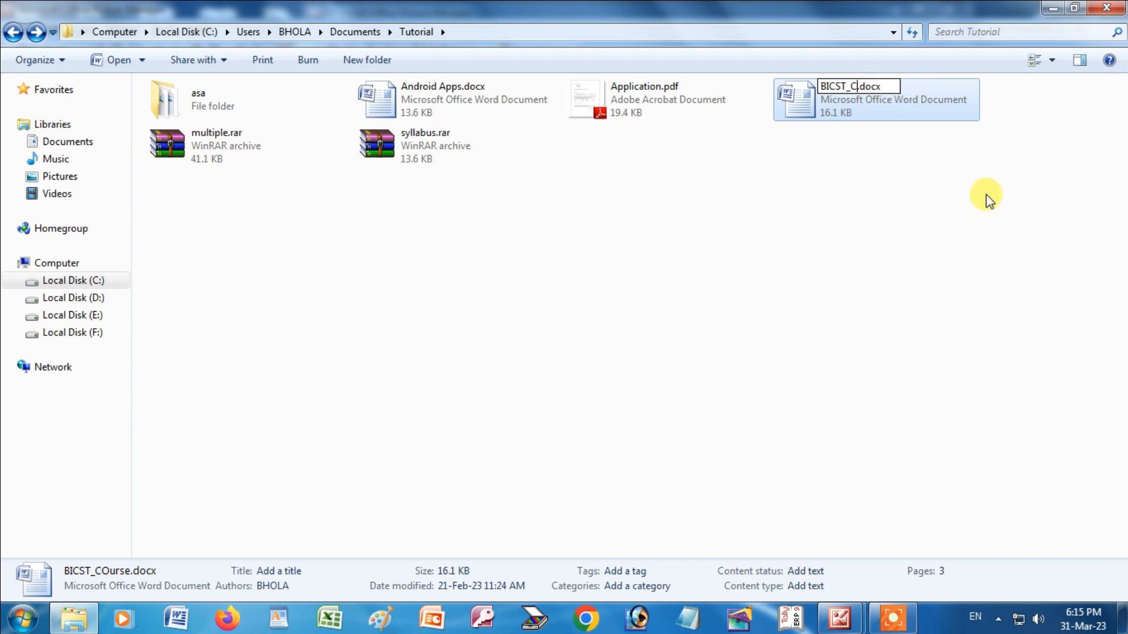
{"action": "type", "text": "syllabus"}
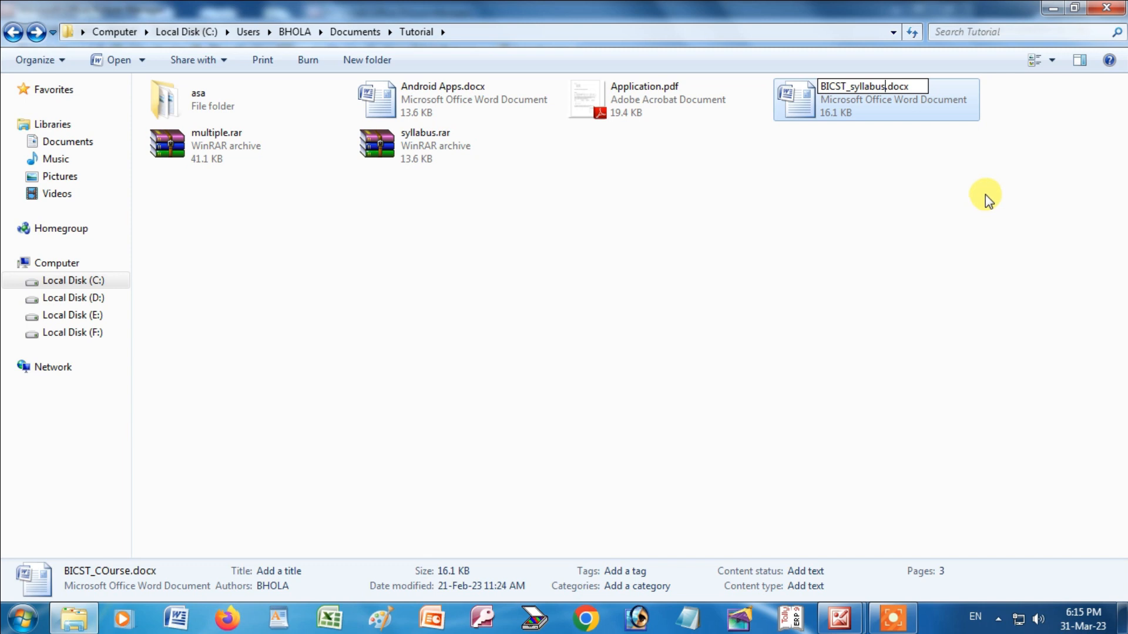
{"action": "key", "text": "Return"}
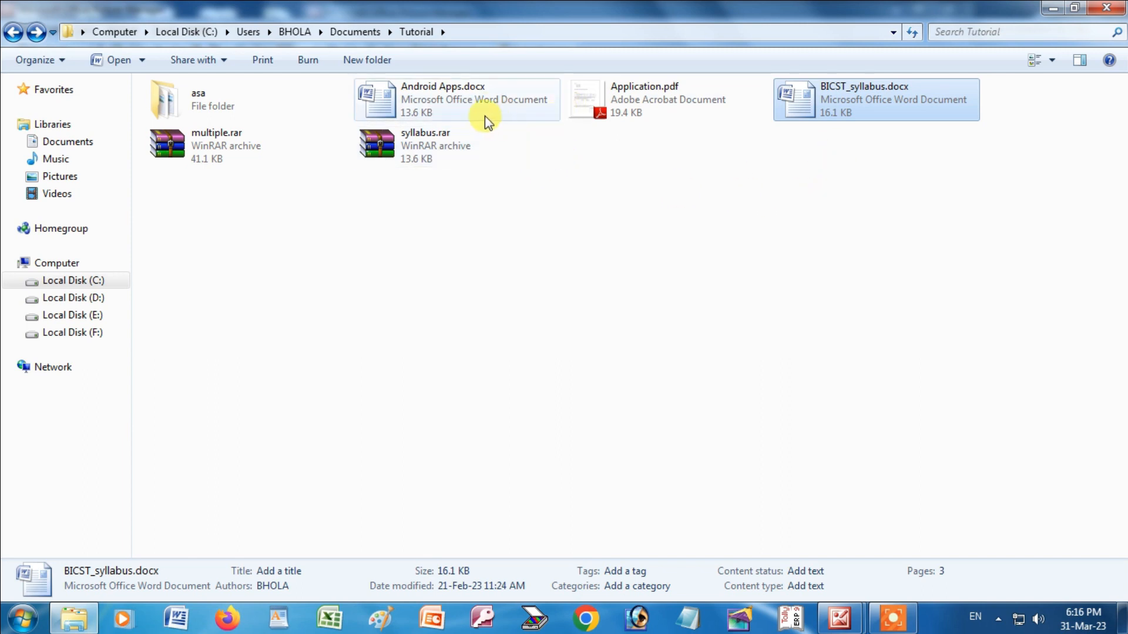
{"action": "right_click", "coordinate": [452, 91]}
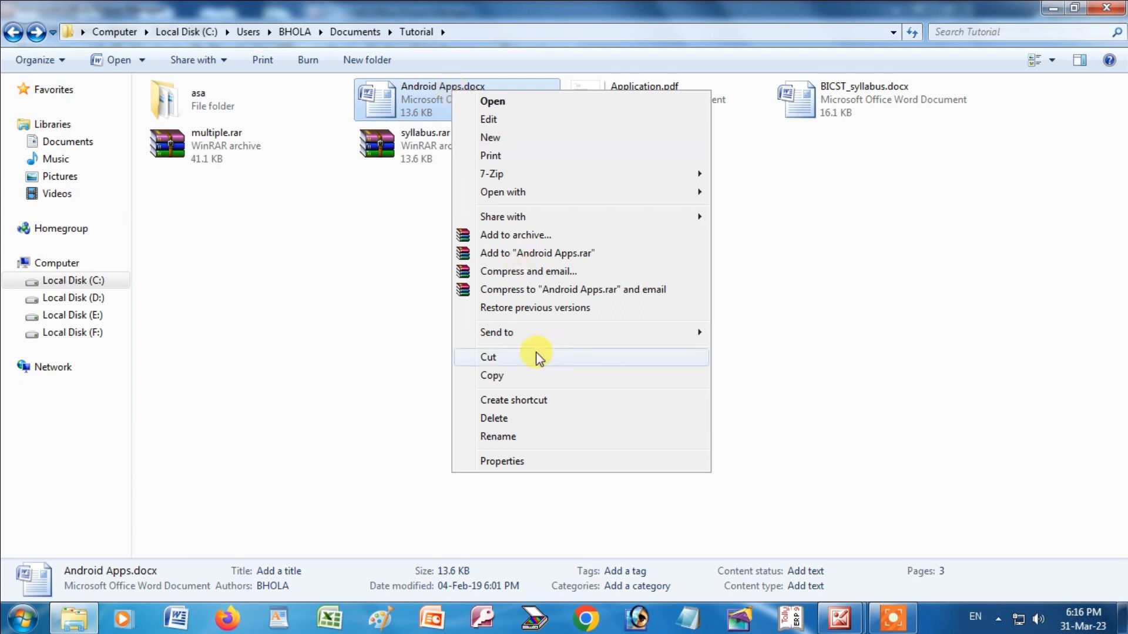
{"action": "left_click", "coordinate": [506, 419]}
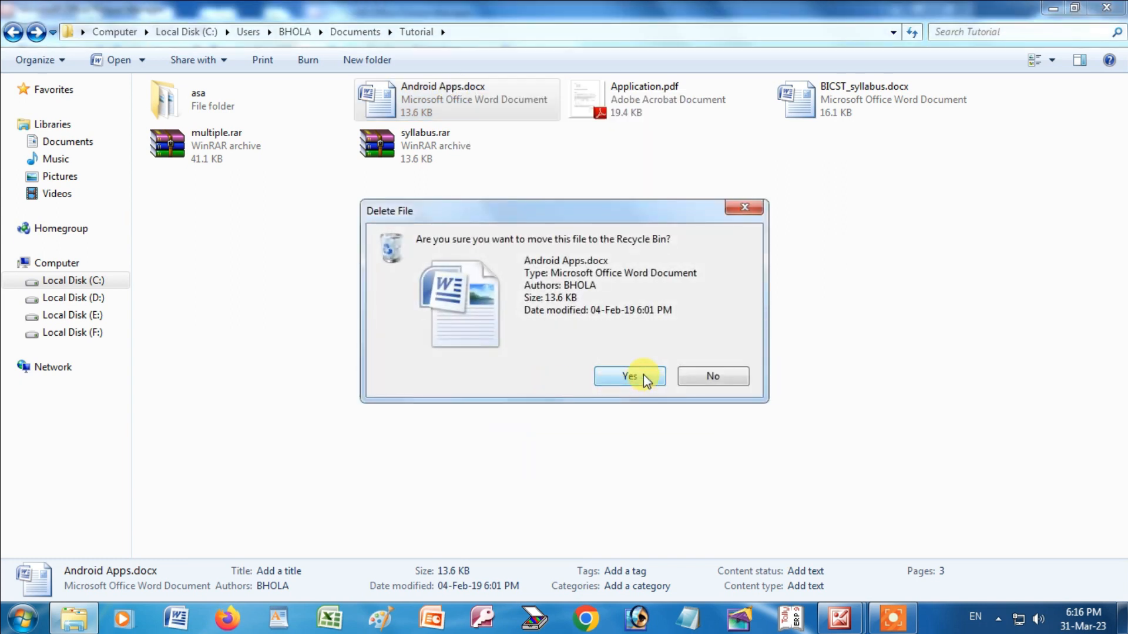
{"action": "left_click", "coordinate": [719, 375]}
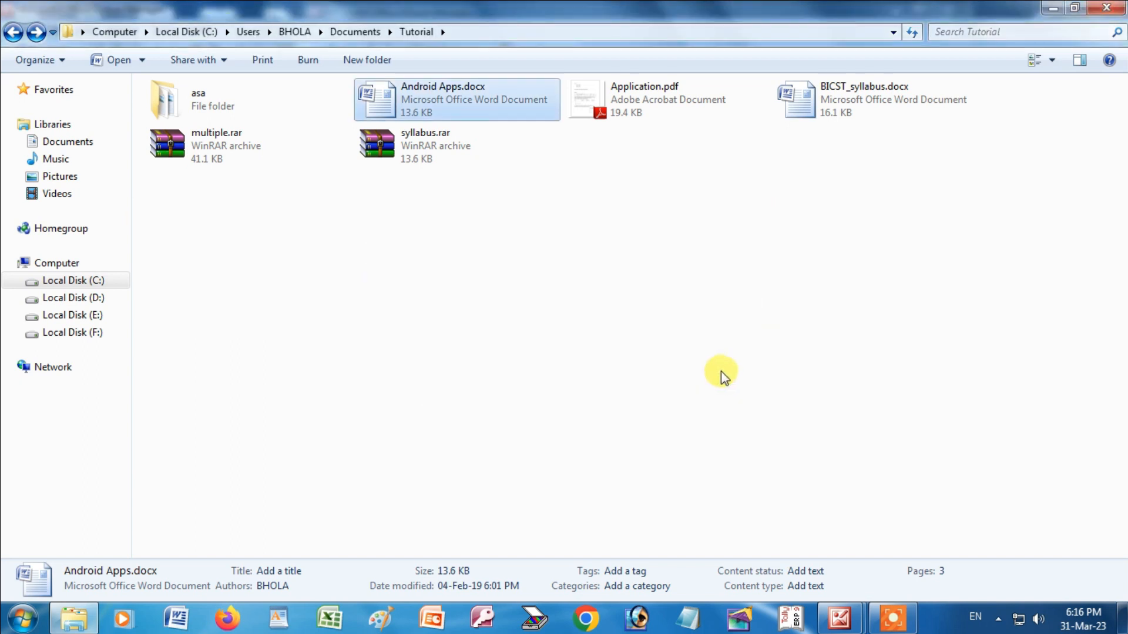
{"action": "right_click", "coordinate": [833, 86]}
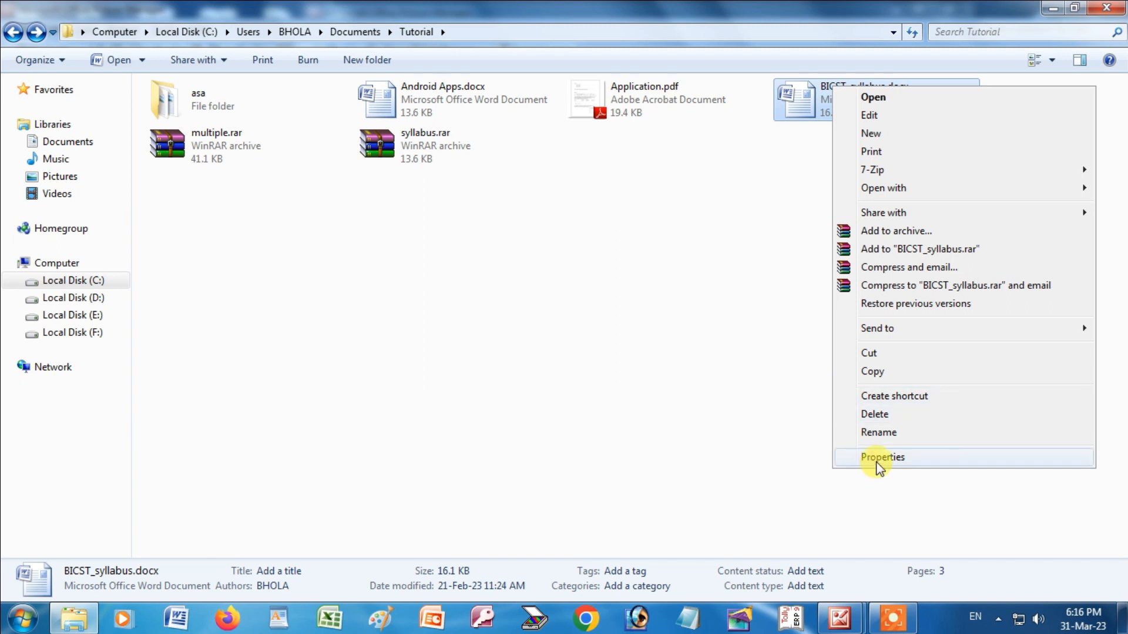
{"action": "left_click", "coordinate": [742, 209]}
{"action": "left_click", "coordinate": [841, 100]}
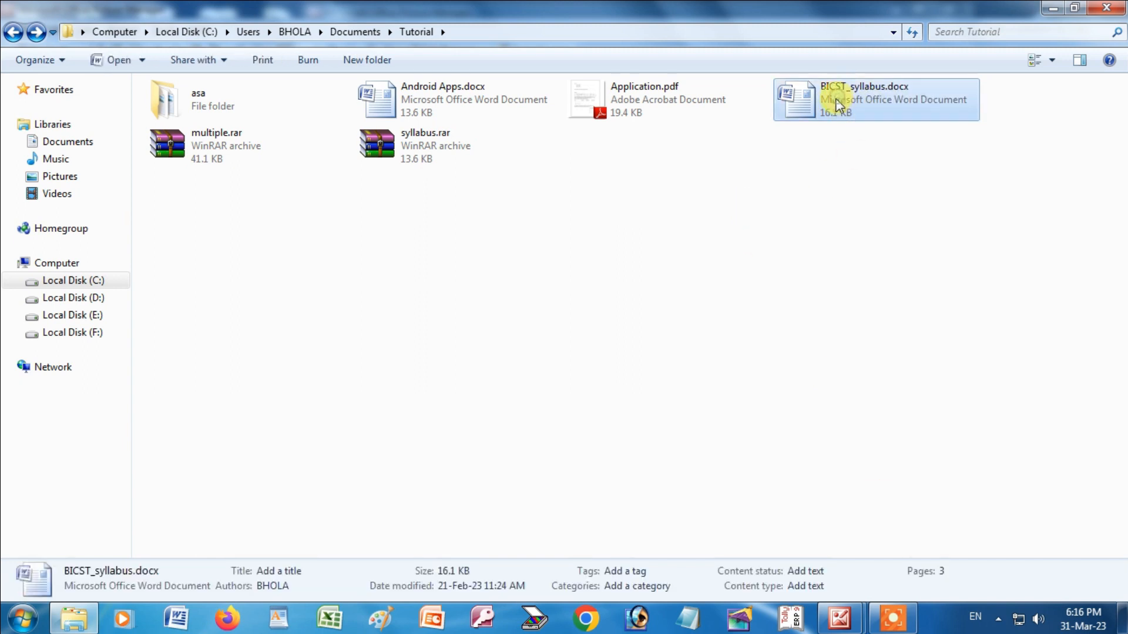
{"action": "right_click", "coordinate": [841, 100]}
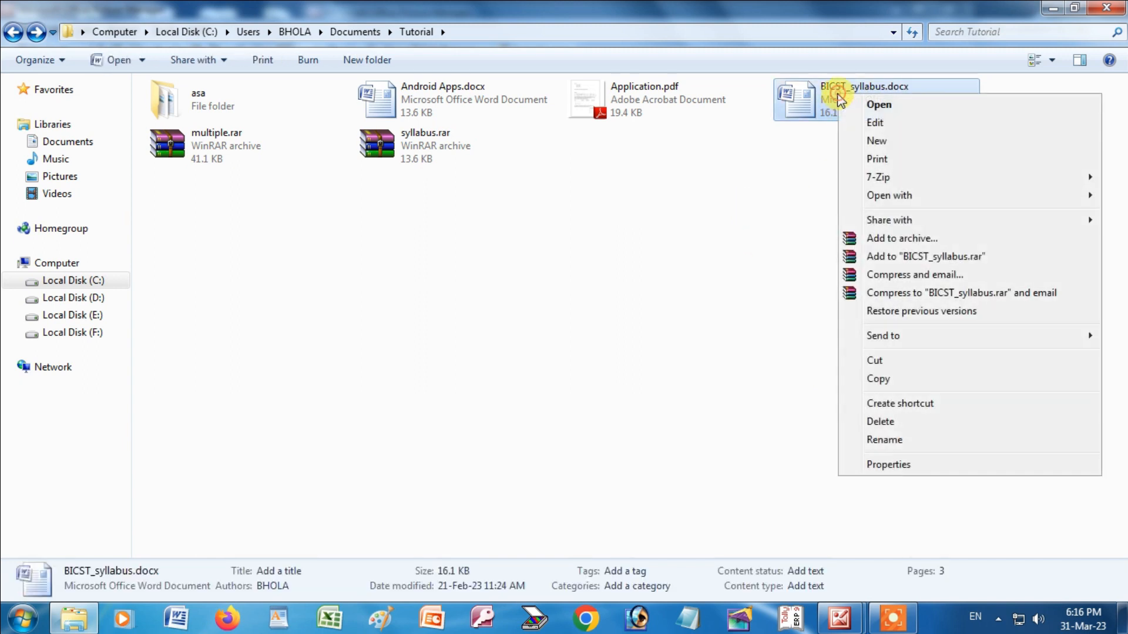
Open the Properties window for BICST_syllabus.docx and move it toward the centre of the screen.
{"action": "left_click", "coordinate": [887, 468]}
{"action": "left_click_drag", "start_coordinate": [989, 104], "coordinate": [679, 122]}
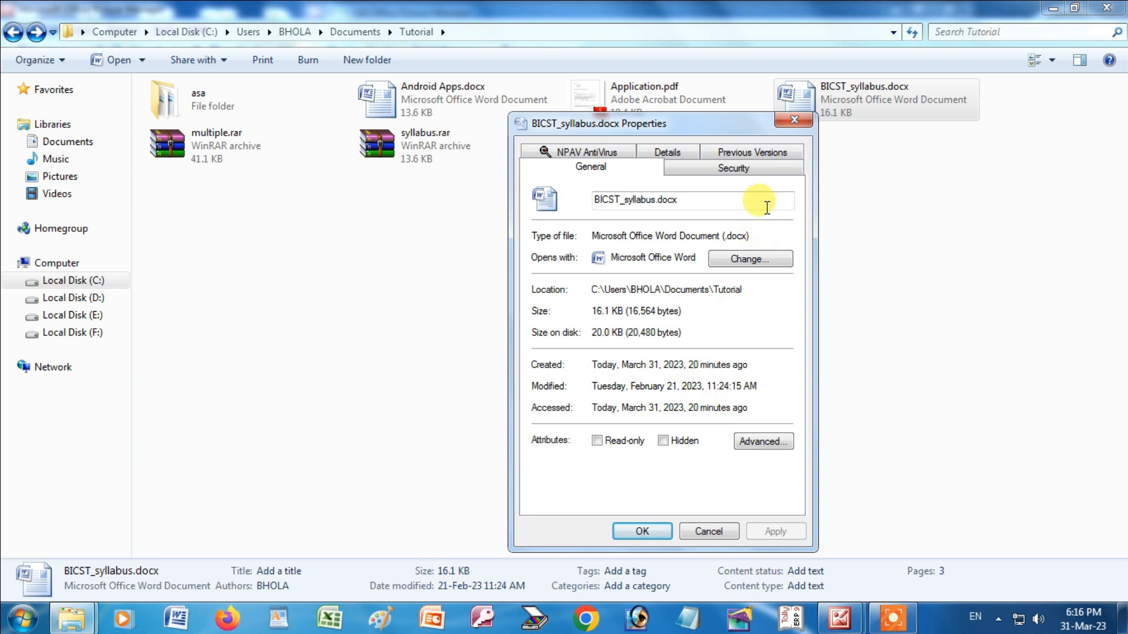
{"action": "left_click", "coordinate": [793, 118]}
{"action": "right_click", "coordinate": [860, 106]}
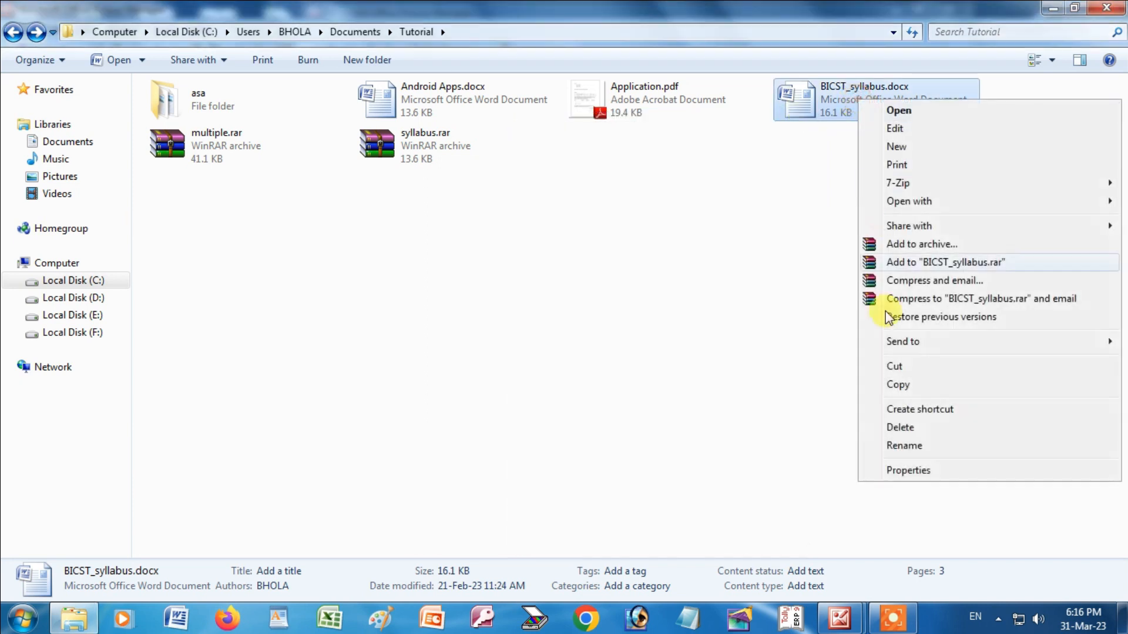
{"action": "left_click", "coordinate": [915, 471]}
{"action": "left_click_drag", "start_coordinate": [947, 109], "coordinate": [693, 126]}
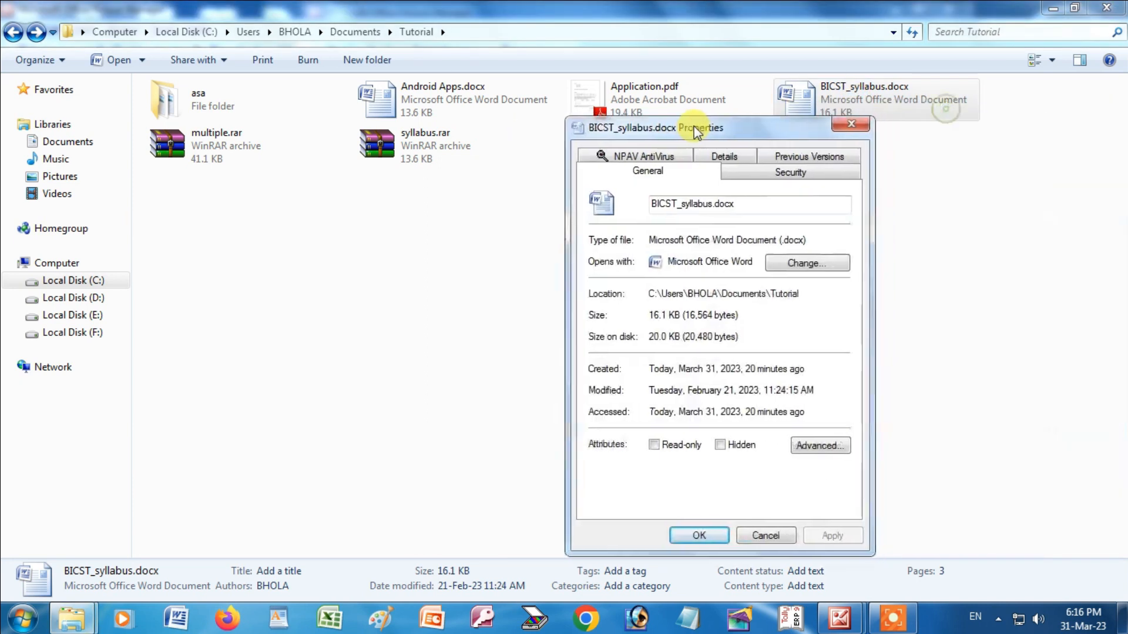
Pick WordPad in the Open with chooser, then leave it so Word stays the program.
{"action": "left_click_drag", "start_coordinate": [648, 240], "coordinate": [733, 241]}
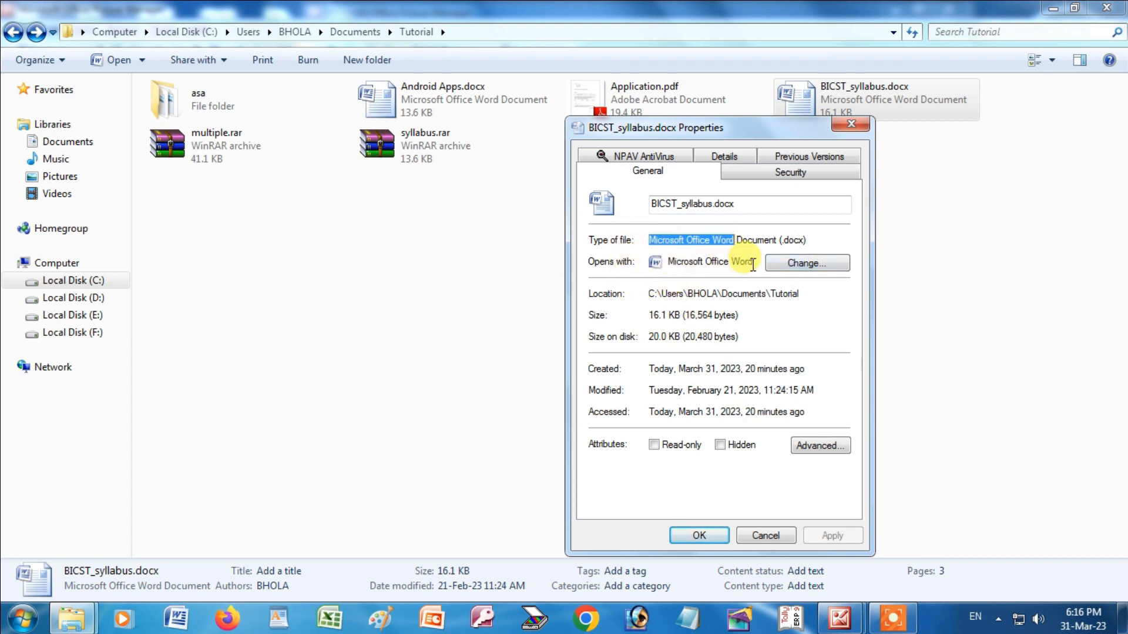
{"action": "left_click", "coordinate": [806, 264]}
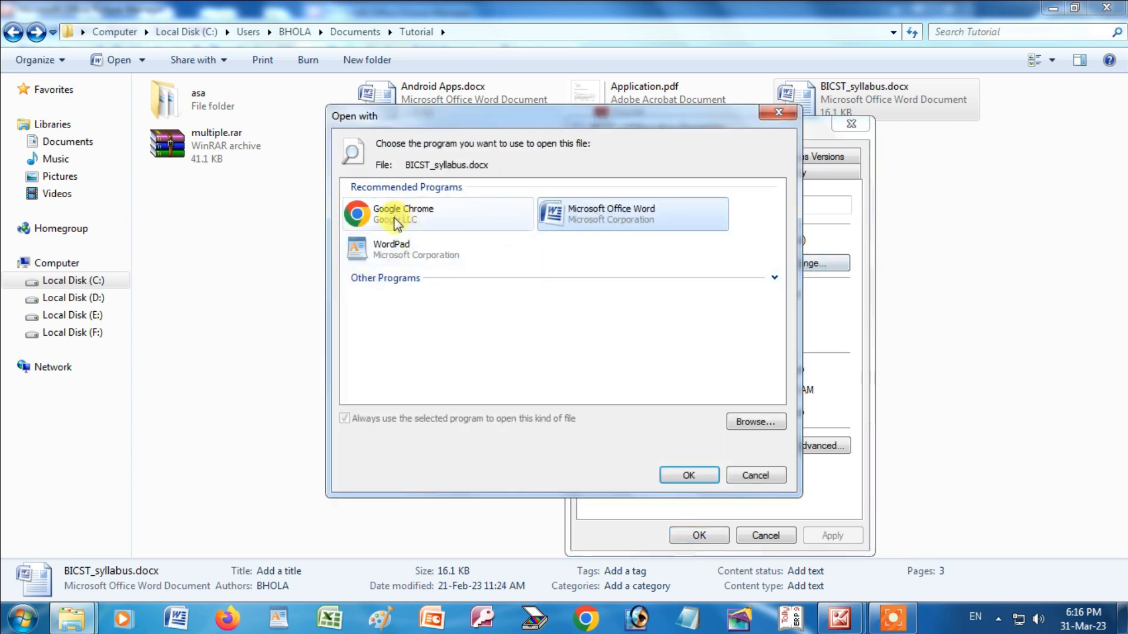
{"action": "left_click", "coordinate": [397, 253]}
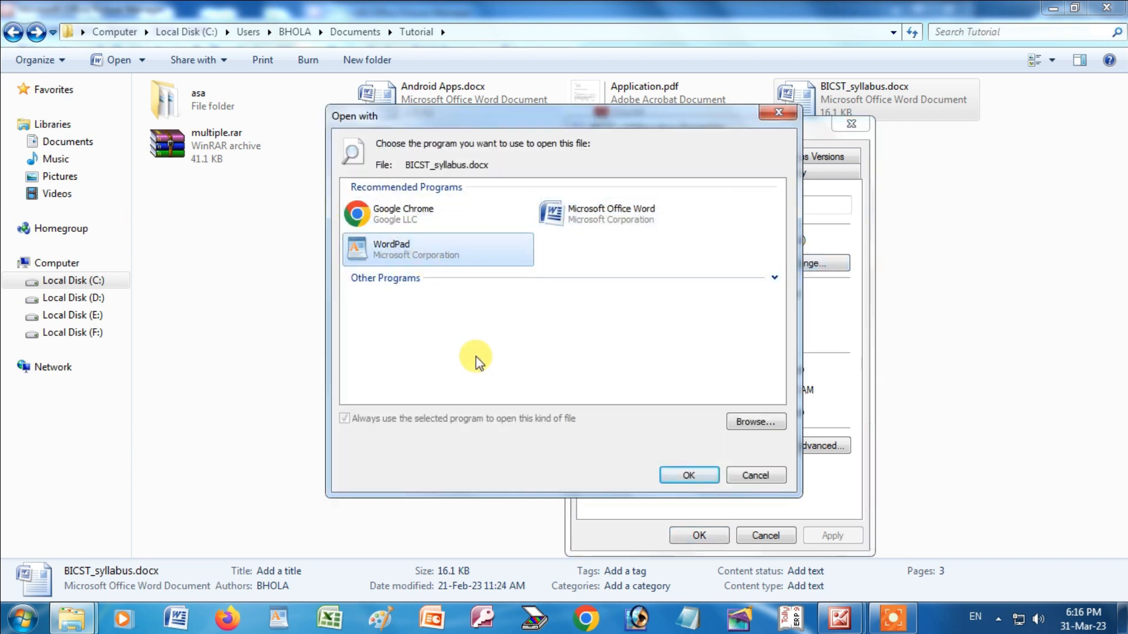
{"action": "left_click", "coordinate": [659, 479]}
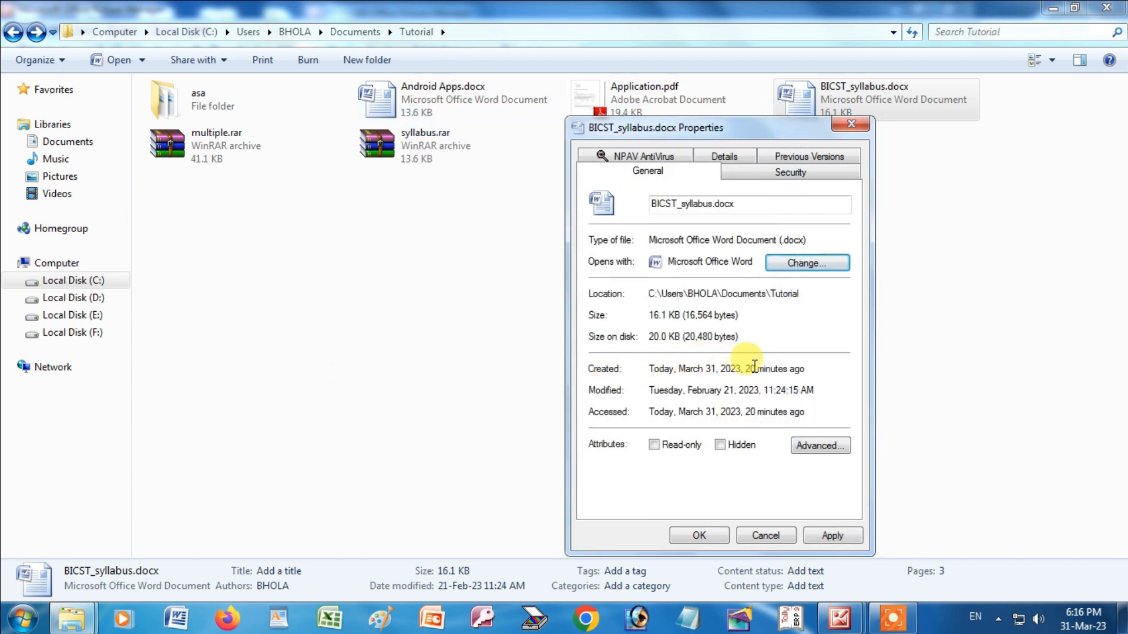
Highlight the created and modified dates, the 16.1 size, and the 20.0 size on disk.
{"action": "left_click_drag", "start_coordinate": [755, 368], "coordinate": [677, 368]}
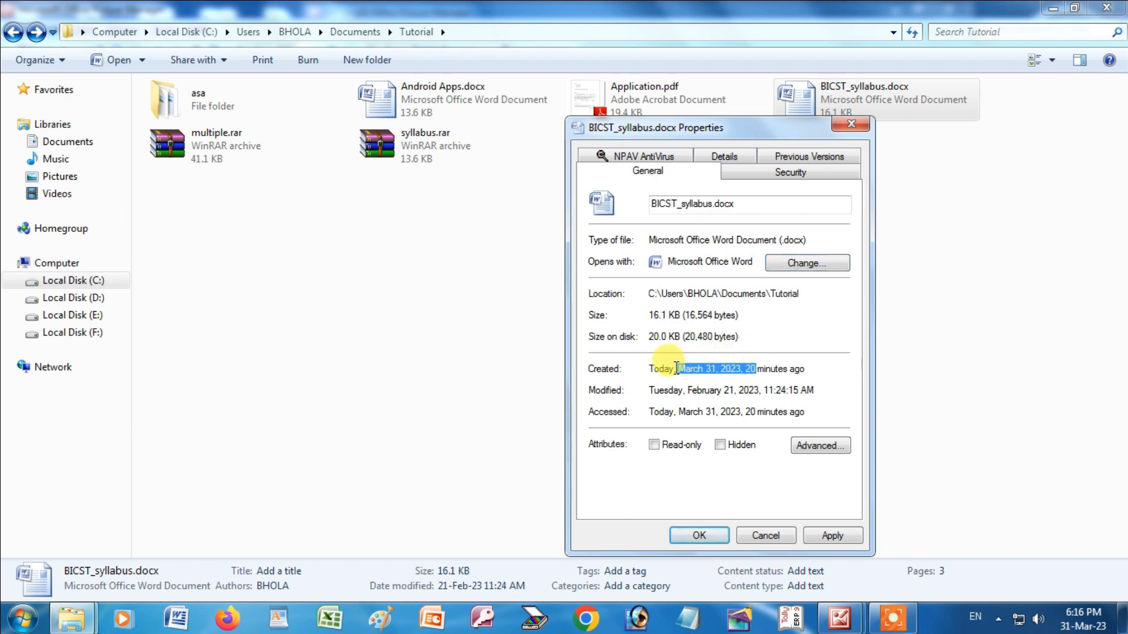
{"action": "left_click", "coordinate": [654, 390]}
{"action": "left_click_drag", "start_coordinate": [653, 390], "coordinate": [728, 411]}
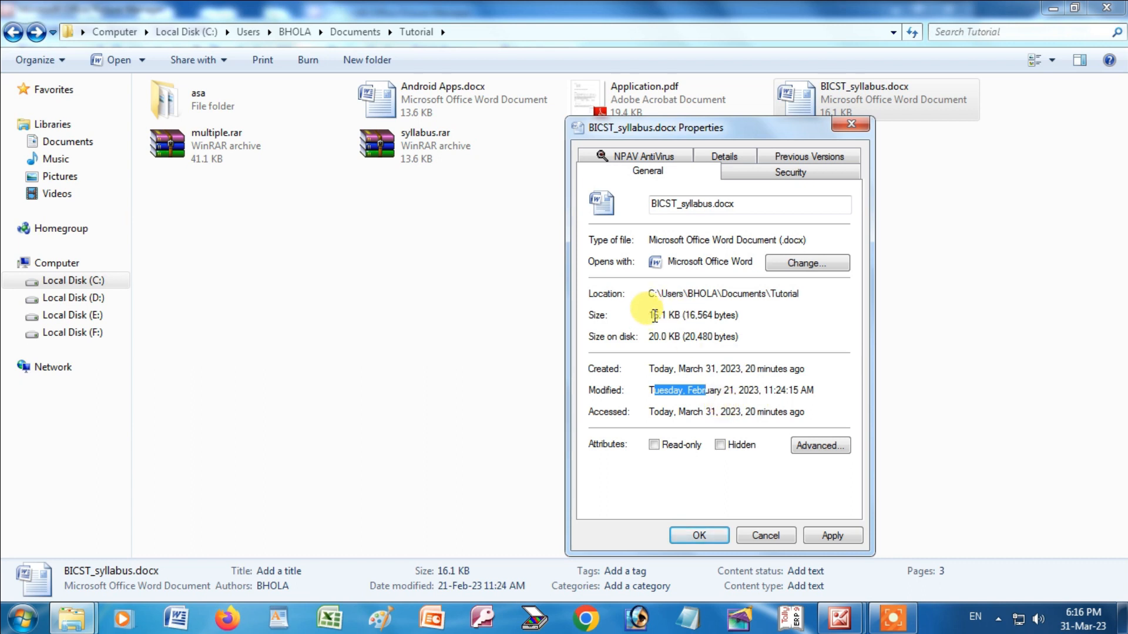
{"action": "left_click_drag", "start_coordinate": [650, 317], "coordinate": [669, 316]}
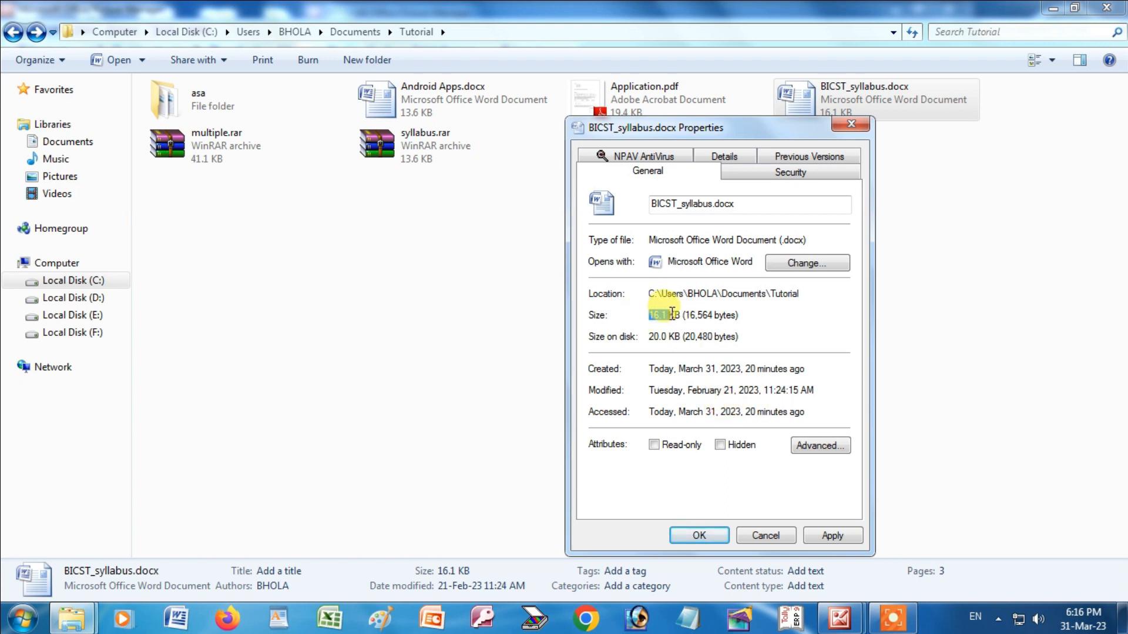
{"action": "left_click", "coordinate": [651, 336]}
{"action": "left_click_drag", "start_coordinate": [651, 336], "coordinate": [676, 336]}
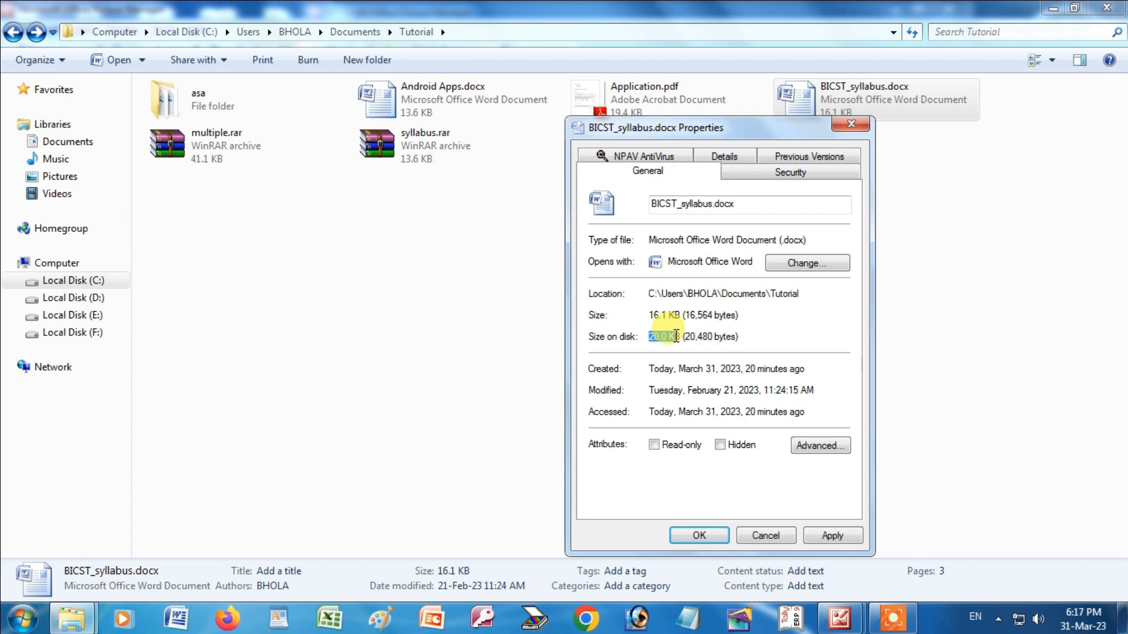
Make BICST_syllabus.docx read-only and apply it, then untick Read-only again.
{"action": "left_click", "coordinate": [653, 444]}
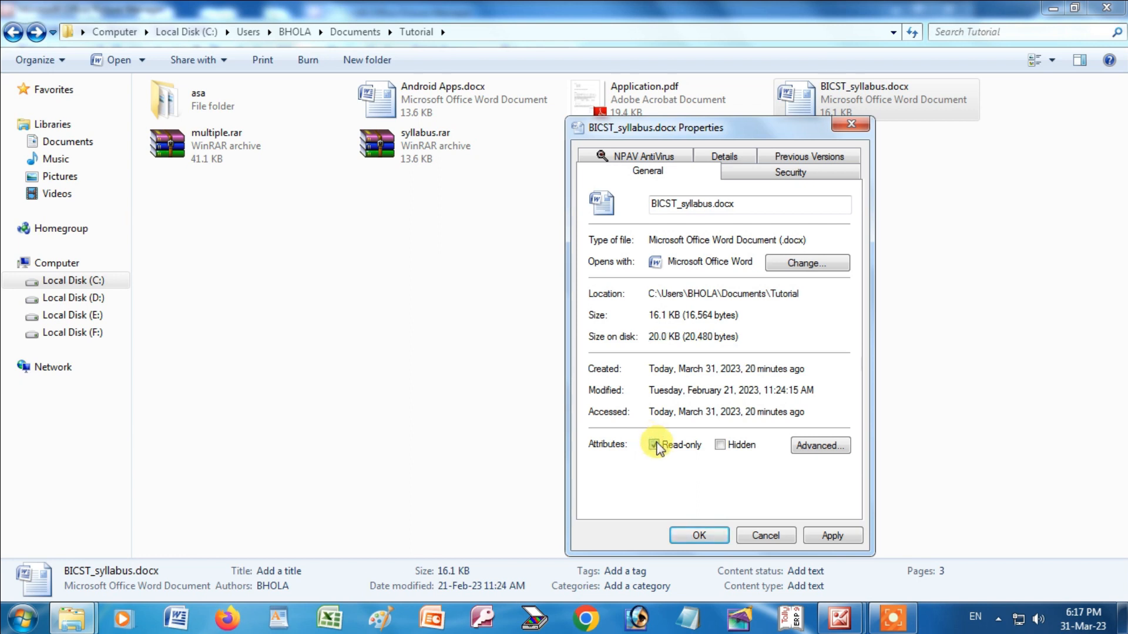
{"action": "left_click", "coordinate": [839, 538]}
{"action": "left_click", "coordinate": [655, 445]}
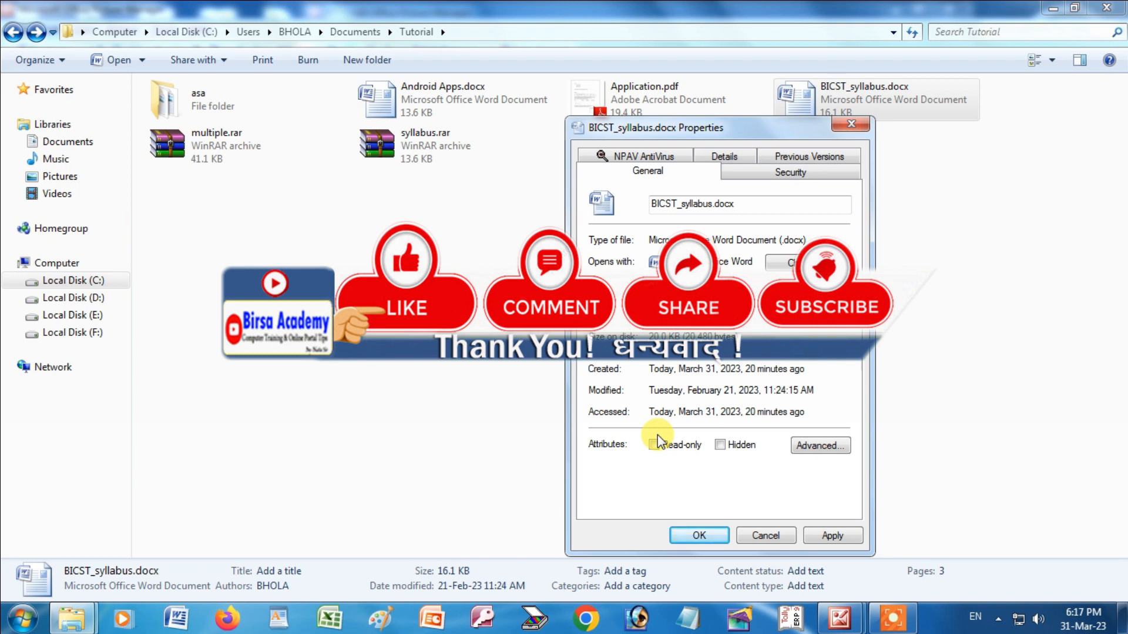
Tick the Hidden attribute for BICST_syllabus.docx, leaving Read-only cleared.
{"action": "left_click", "coordinate": [720, 445]}
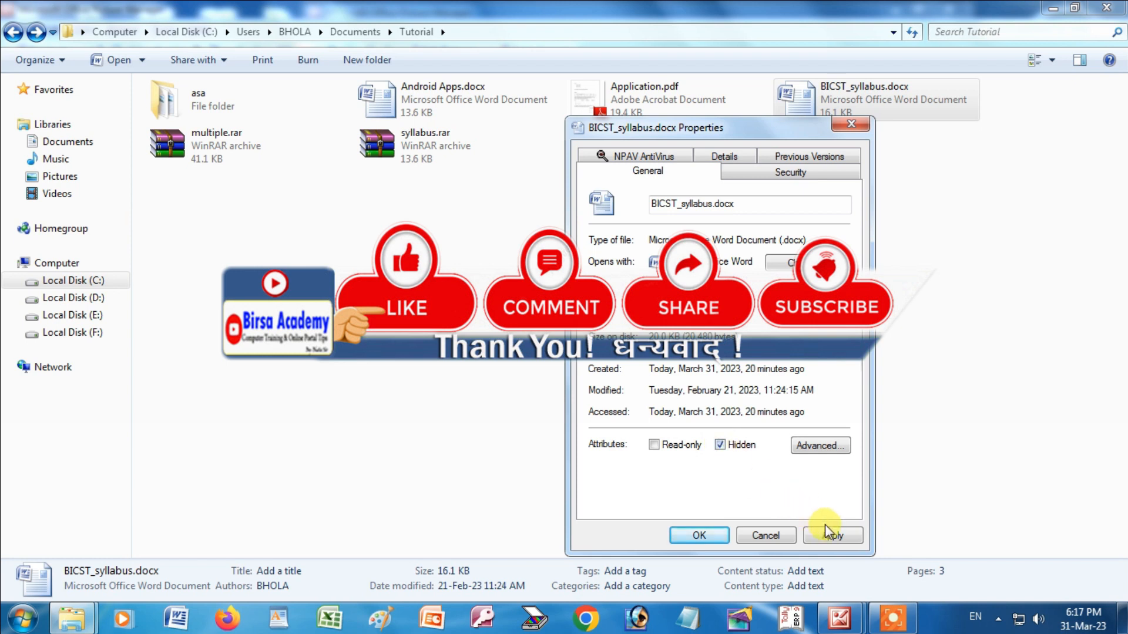